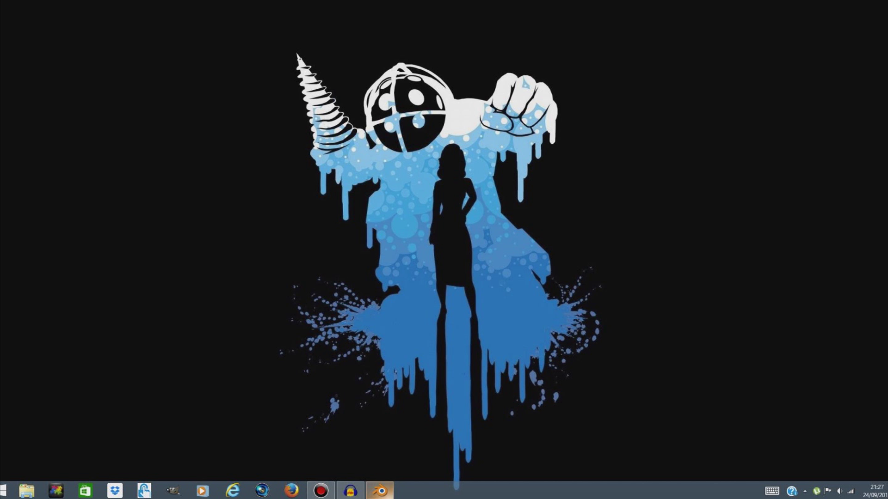
# Step: Switch to Blender and dismiss the splash screen to reveal the default scene
pyautogui.click(379, 490)
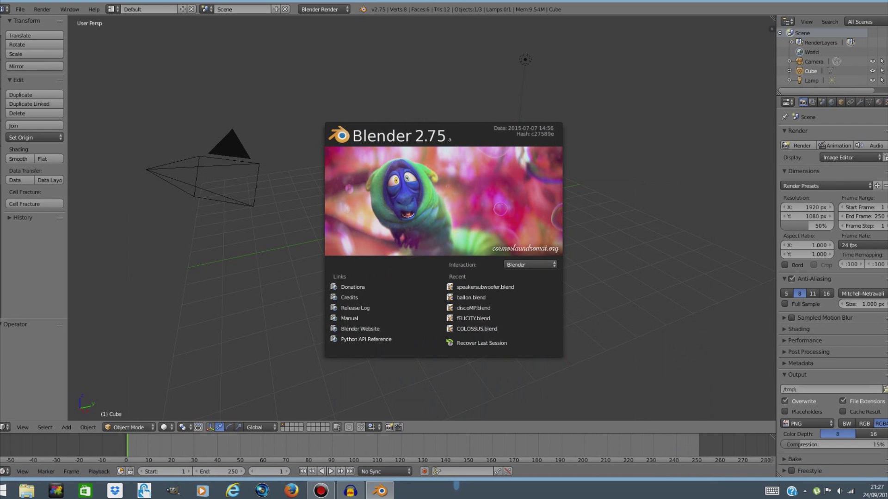
pyautogui.click(257, 341)
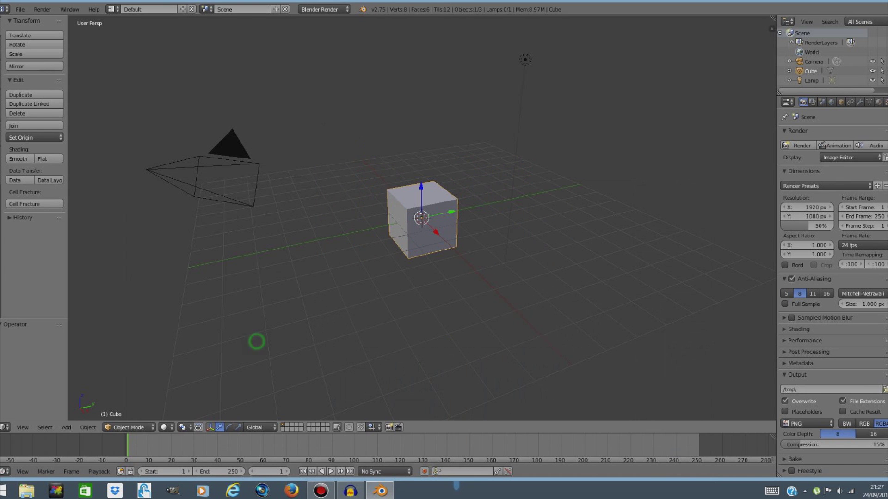
pyautogui.moveTo(421, 259); pyautogui.dragTo(387, 254, button='middle')
pyautogui.scroll(-4, 421, 217)
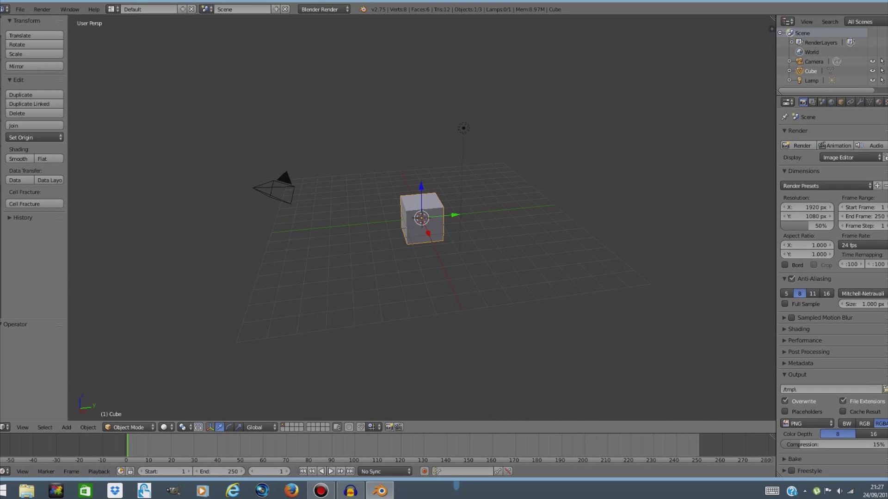
# Step: Show the 3D view's properties region and start the Screencast Keys display
pyautogui.press('n')
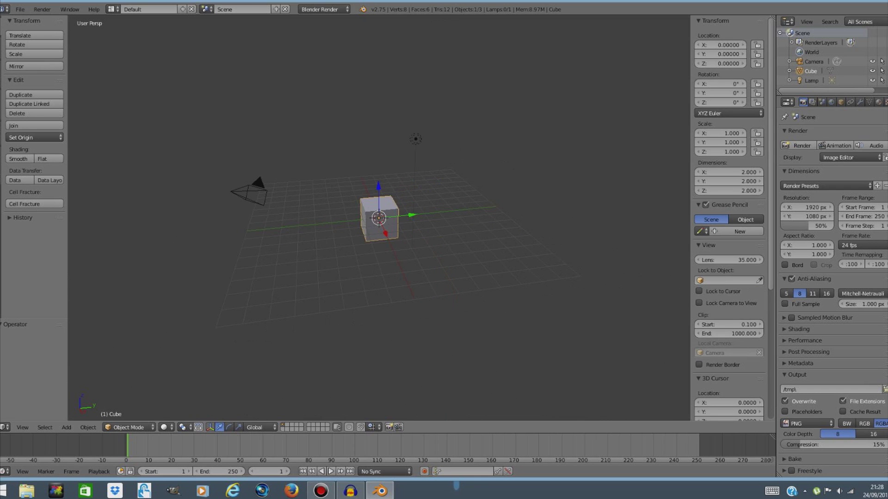
pyautogui.scroll(-5, 730, 217)
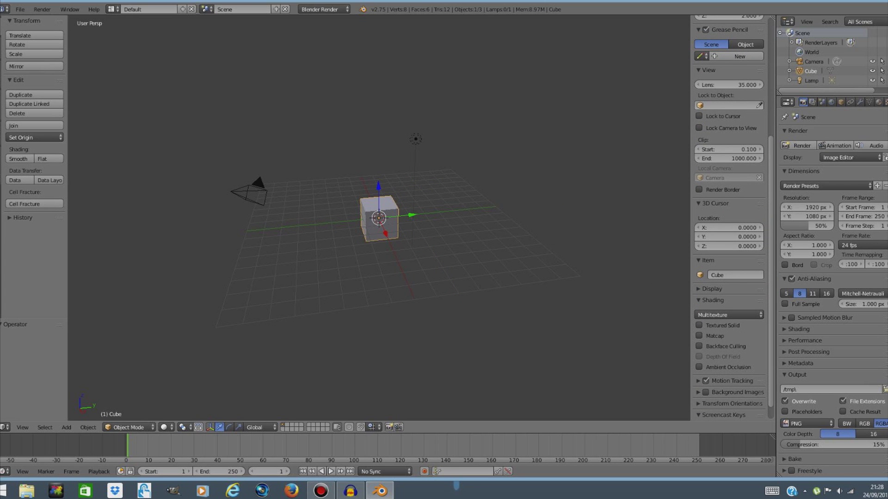
pyautogui.scroll(-1, 729, 217)
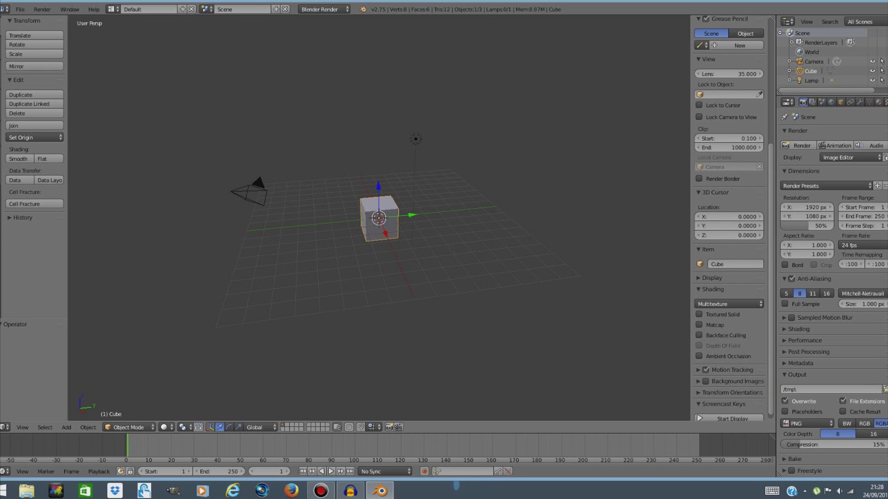
pyautogui.scroll(-1, 729, 217)
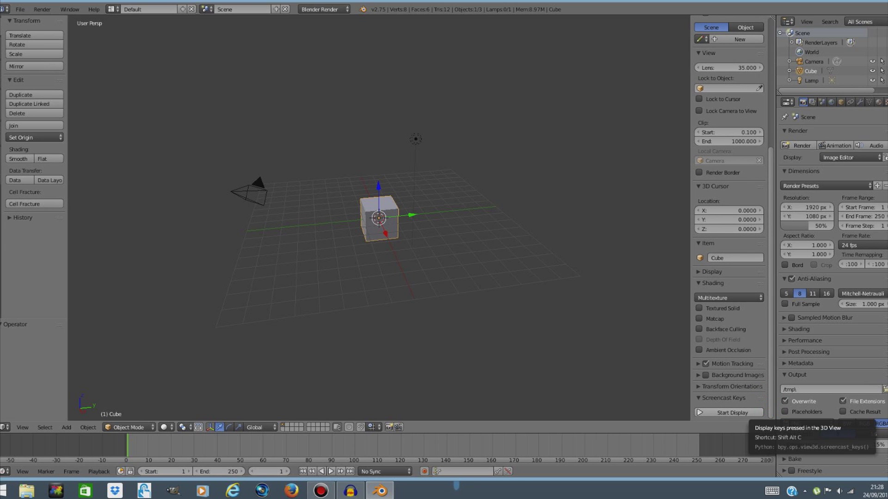
pyautogui.click(732, 413)
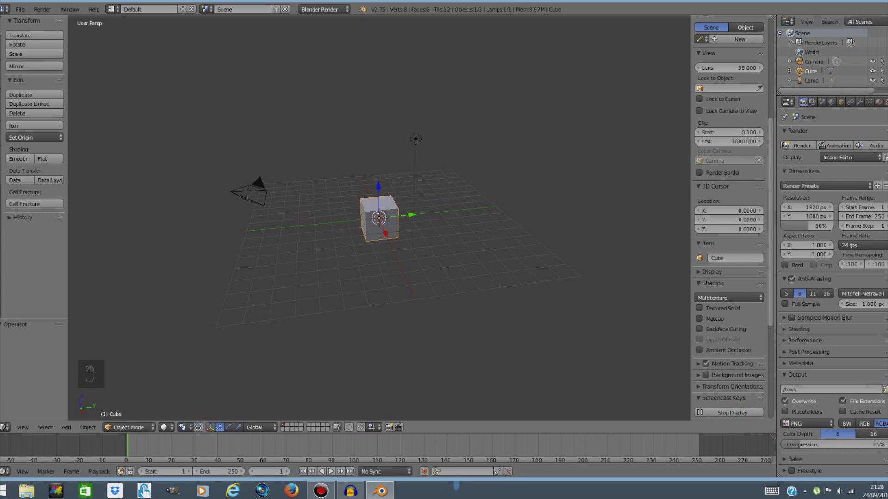
# Step: Box-select the default cube, camera and lamp and delete them all
pyautogui.press('b')
pyautogui.moveTo(199, 335); pyautogui.dragTo(566, 81)
pyautogui.press('x')
pyautogui.click(559, 284)
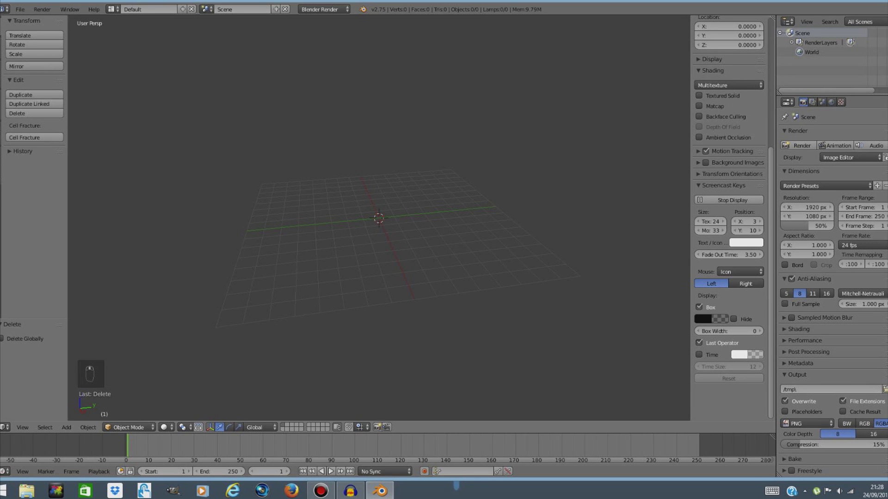
# Step: Add a mesh plane at the 3D cursor in the empty scene
pyautogui.hotkey('shift', 'a')
pyautogui.moveTo(481, 248)
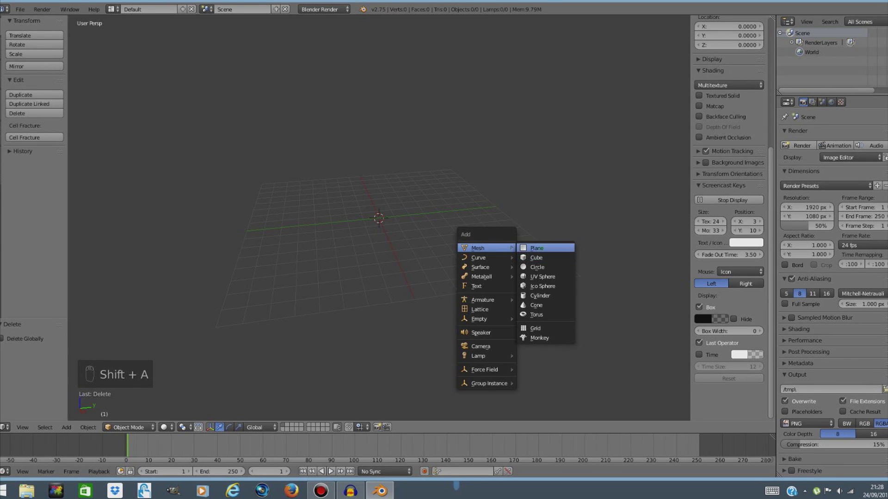
pyautogui.click(542, 249)
# Step: Scale the plane up uniformly by about 7.97 so it covers the grid floor
pyautogui.moveTo(541, 249); pyautogui.dragTo(500, 310, button='middle')
pyautogui.scroll(2, 499, 310)
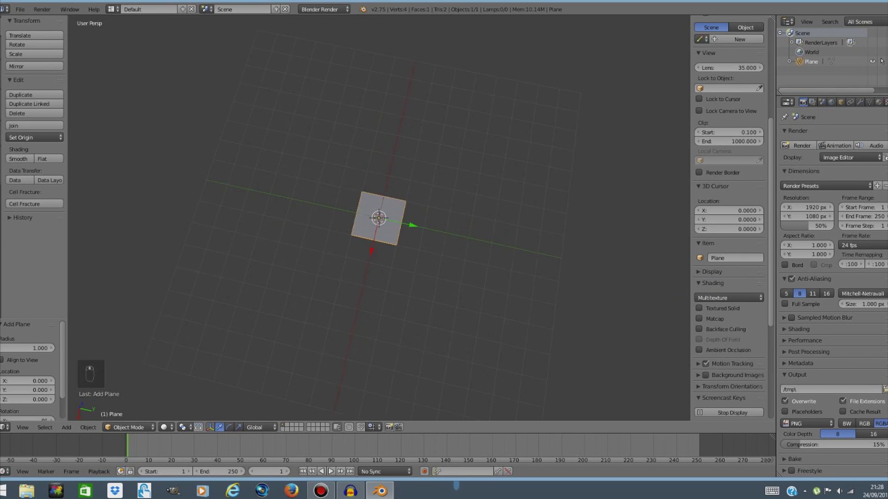
pyautogui.scroll(3, 378, 217)
pyautogui.scroll(-1, 378, 217)
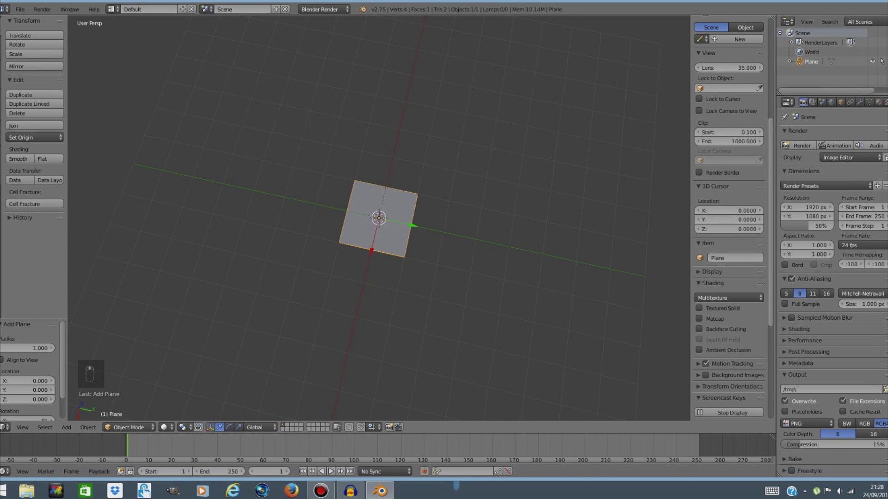
pyautogui.scroll(-1, 378, 217)
pyautogui.scroll(-1, 378, 217)
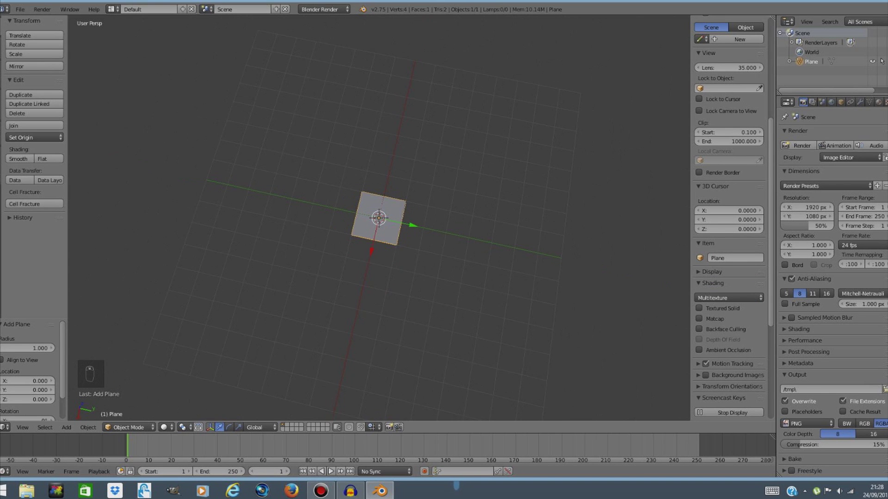
pyautogui.moveTo(378, 218); pyautogui.dragTo(385, 217, button='middle')
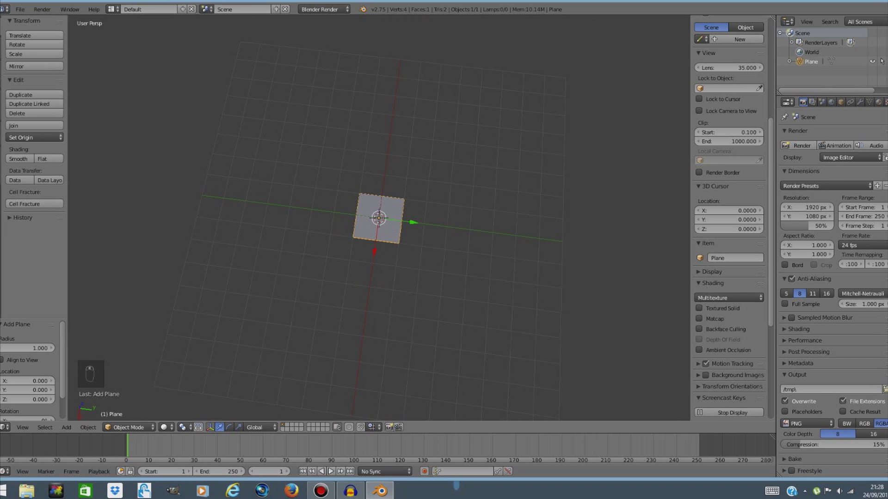
pyautogui.press('s')
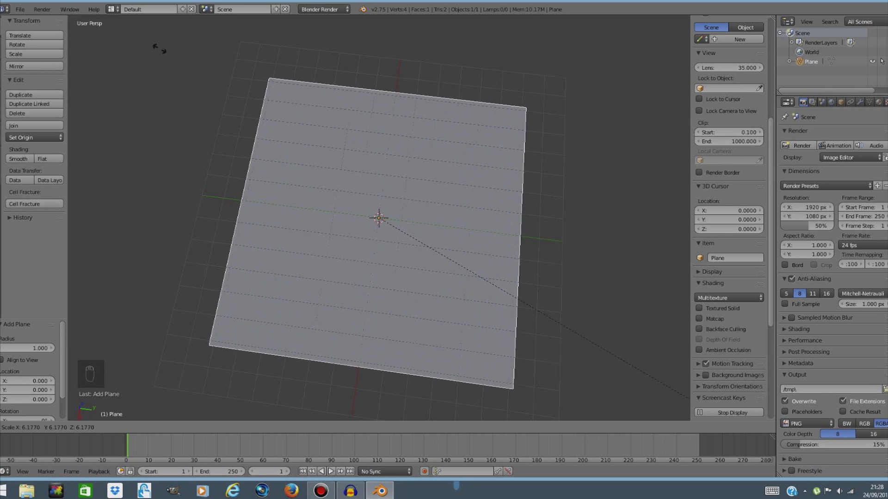
pyautogui.click(286, 98)
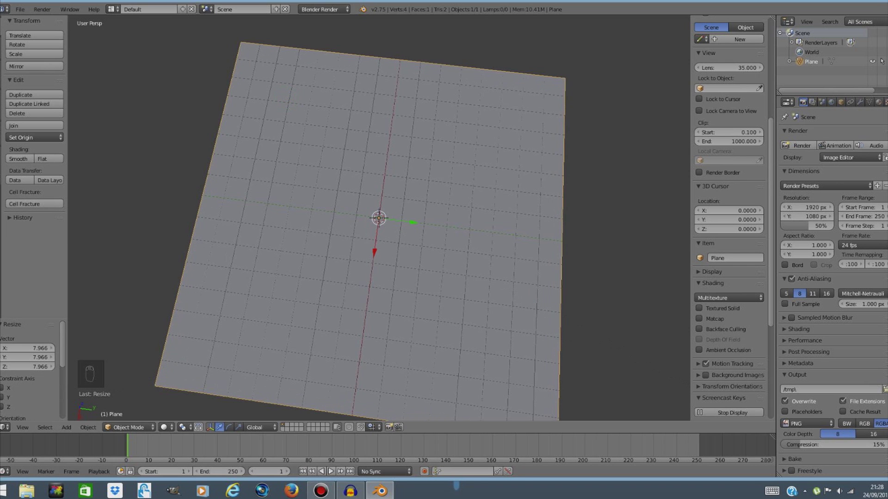
# Step: Switch the plane to Edit Mode and subdivide it four times with one cut each
pyautogui.click(131, 427)
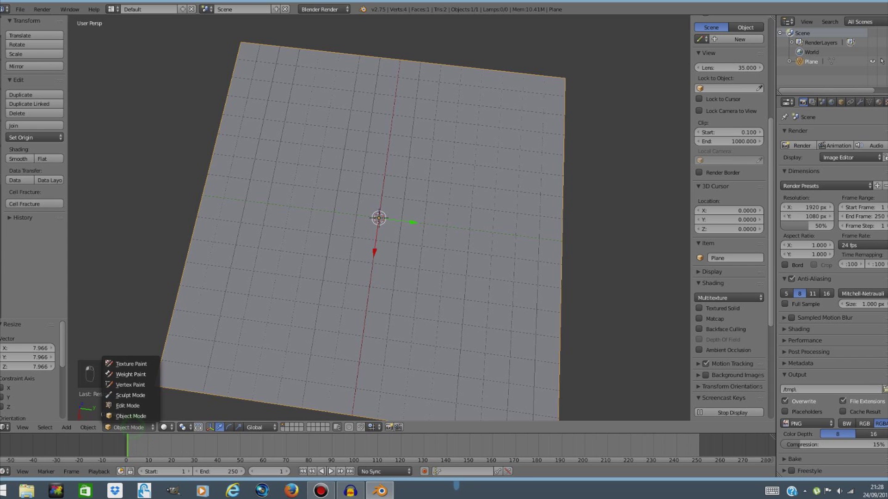
pyautogui.click(128, 406)
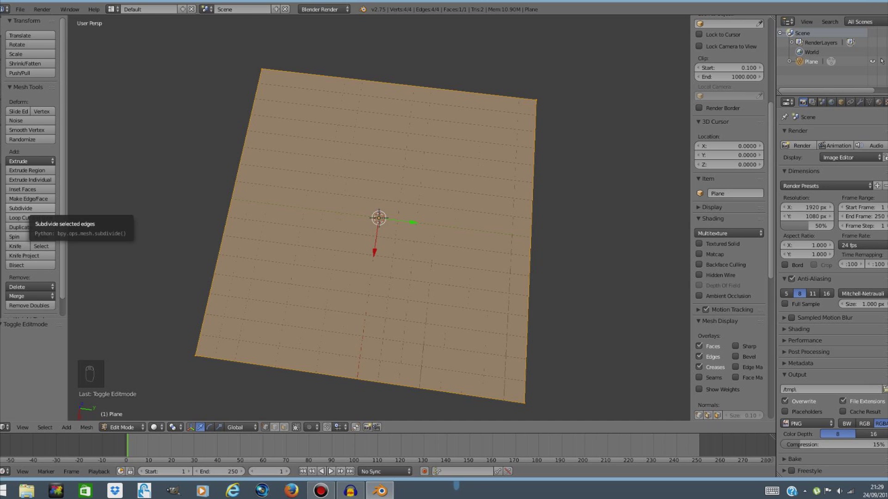
pyautogui.click(21, 208)
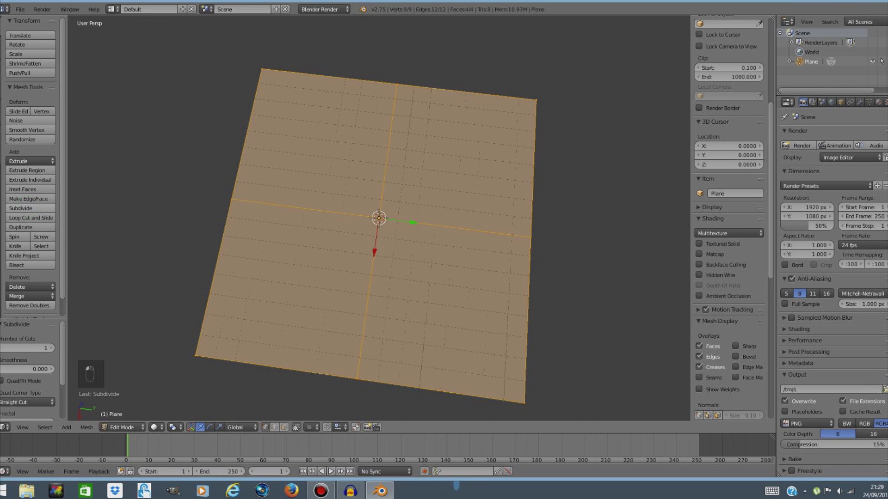
pyautogui.click(20, 208)
pyautogui.click(21, 208)
pyautogui.click(21, 208)
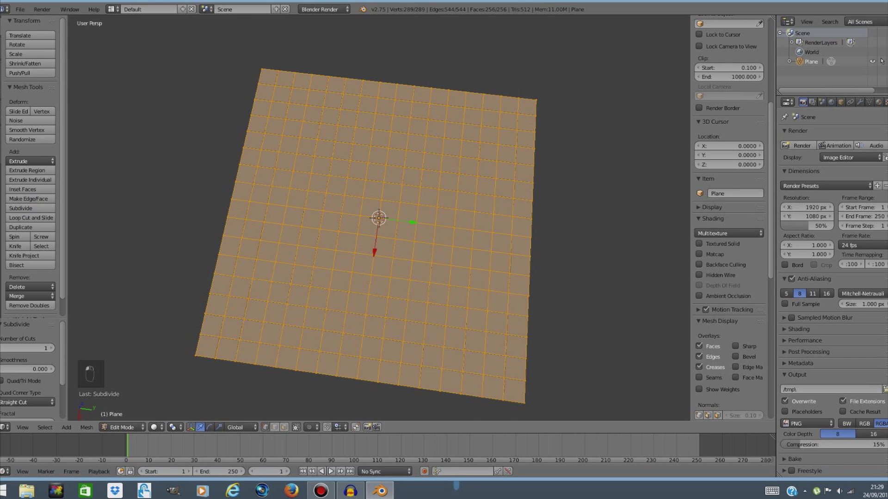
# Step: Return to Object Mode and add a Triangulate modifier to the subdivided plane
pyautogui.moveTo(444, 287); pyautogui.dragTo(286, 203, button='middle')
pyautogui.scroll(-3, 379, 218)
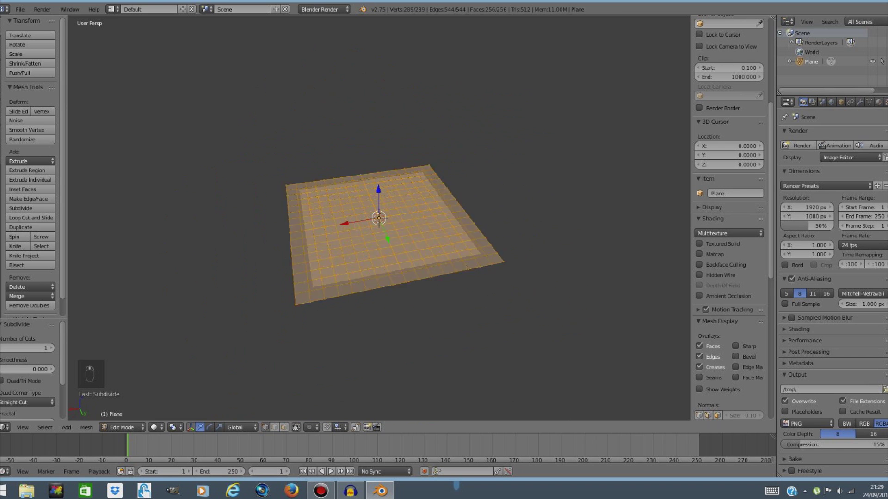
pyautogui.moveTo(370, 277); pyautogui.dragTo(467, 206, button='middle')
pyautogui.scroll(2, 379, 218)
pyautogui.scroll(2, 379, 218)
pyautogui.scroll(-2, 379, 218)
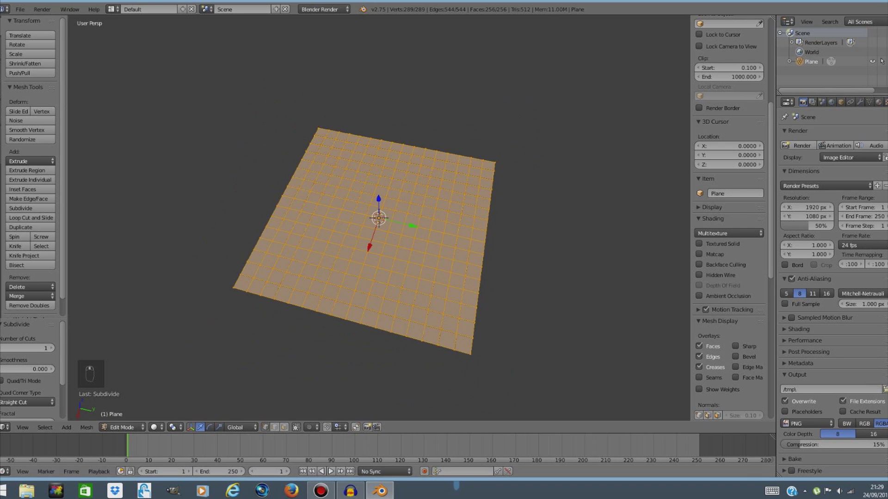
pyautogui.click(122, 427)
pyautogui.click(130, 418)
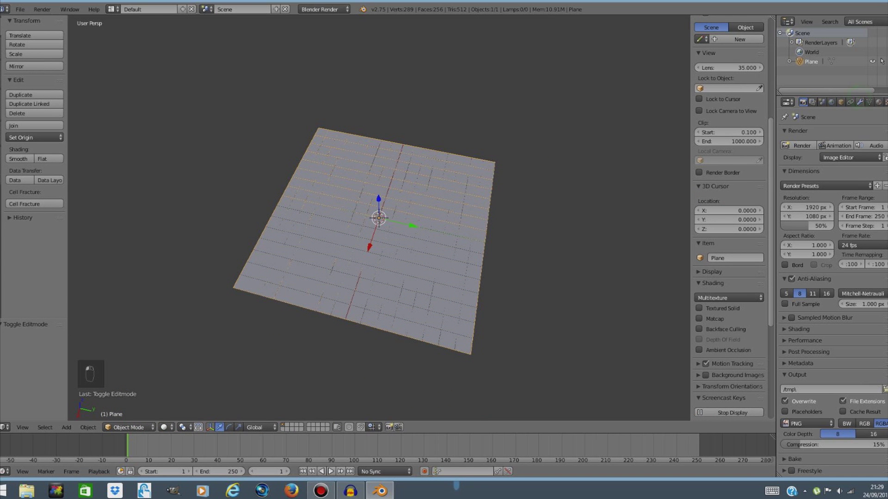
pyautogui.click(860, 102)
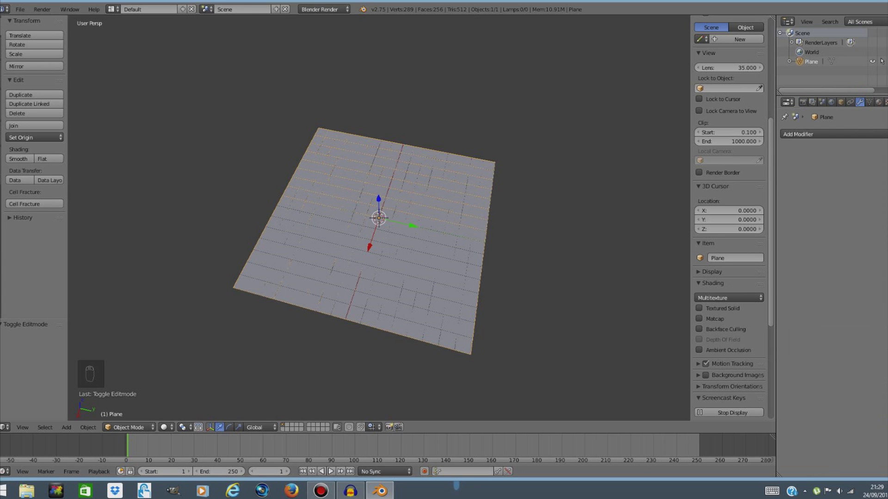
pyautogui.click(798, 134)
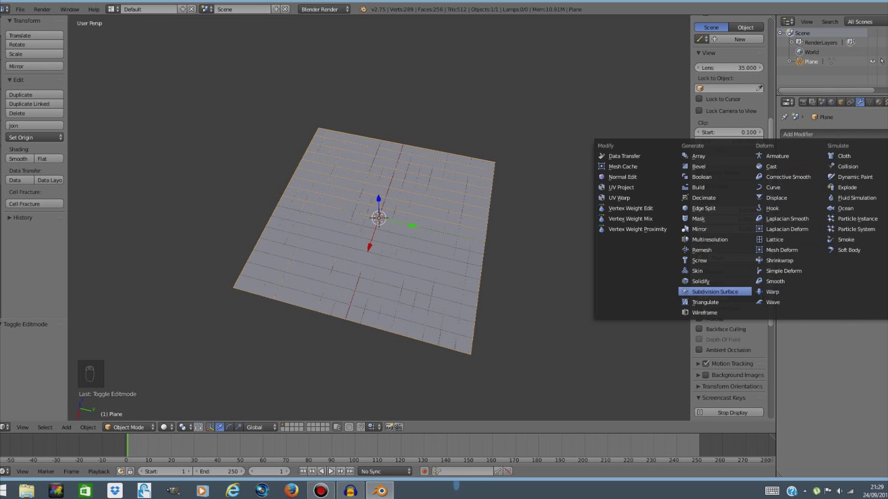
pyautogui.click(721, 302)
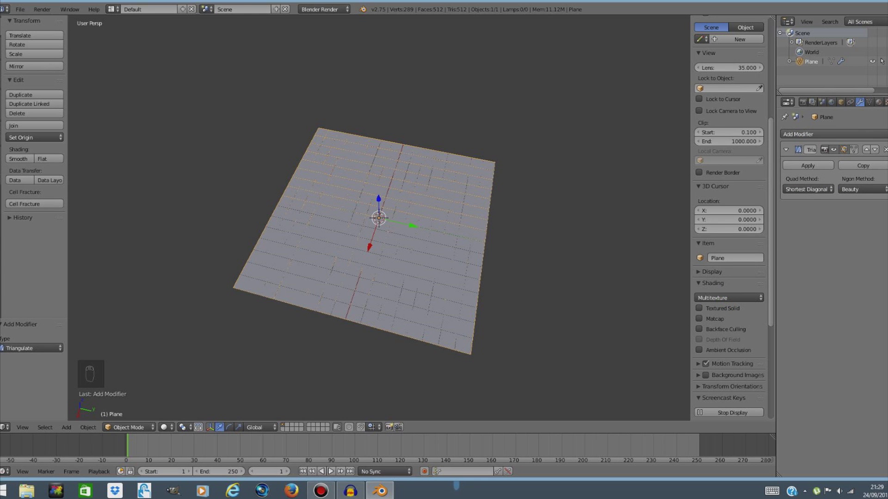
pyautogui.click(837, 134)
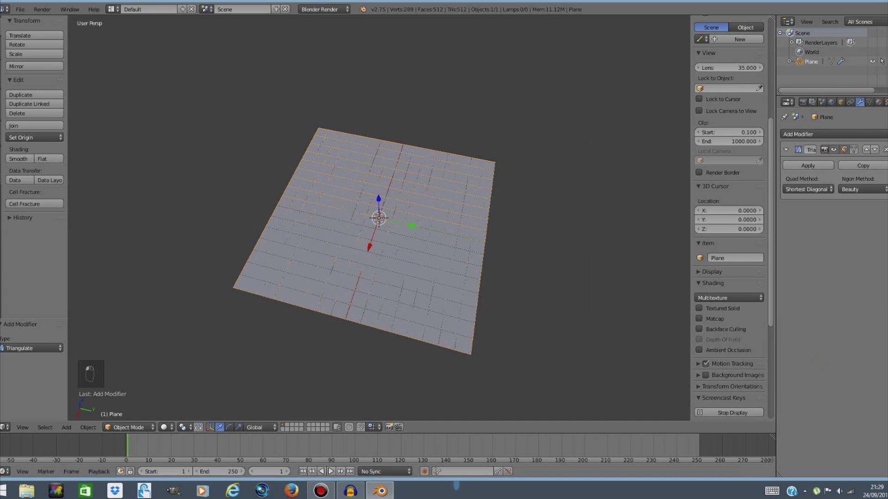
# Step: Put the plane back in Edit Mode and enable proportional editing with the Random falloff
pyautogui.click(130, 427)
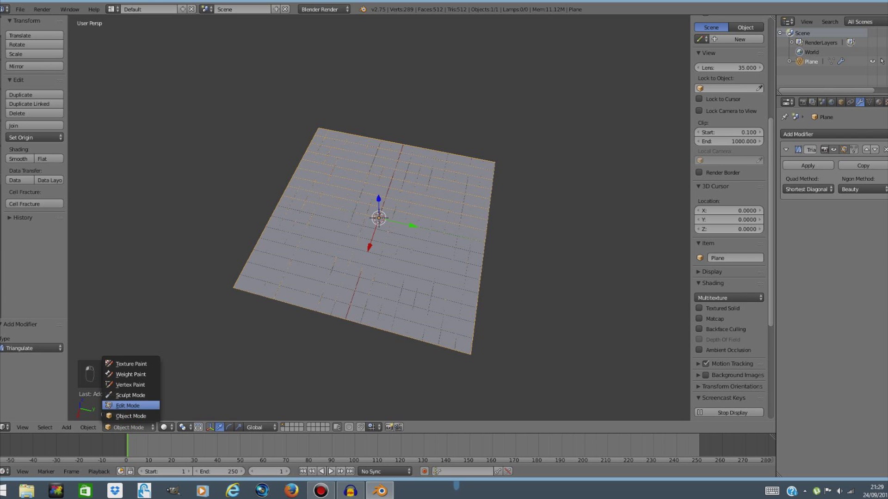
pyautogui.click(129, 405)
pyautogui.scroll(-1, 379, 218)
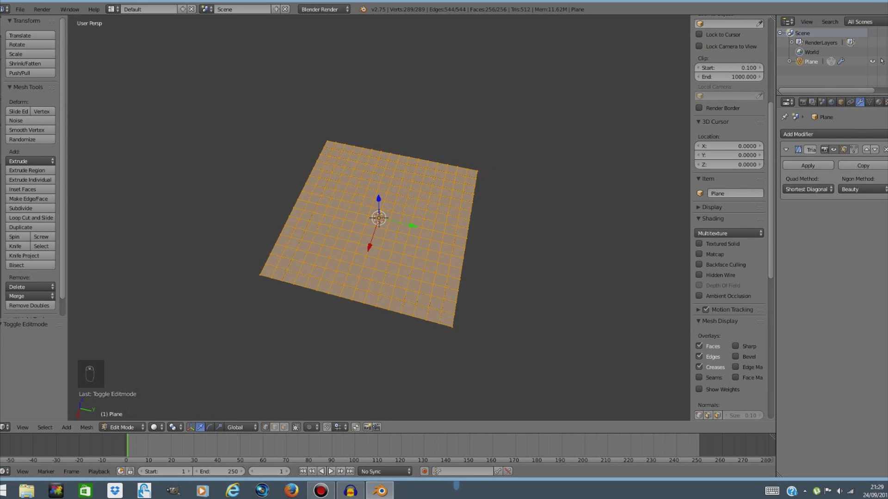
pyautogui.scroll(2, 379, 218)
pyautogui.scroll(-1, 379, 217)
pyautogui.moveTo(379, 218); pyautogui.dragTo(390, 218, button='middle')
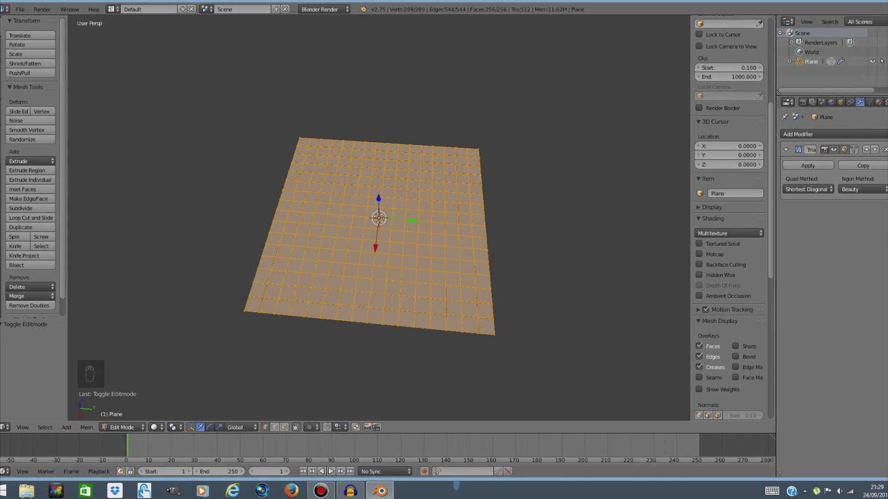
pyautogui.click(309, 427)
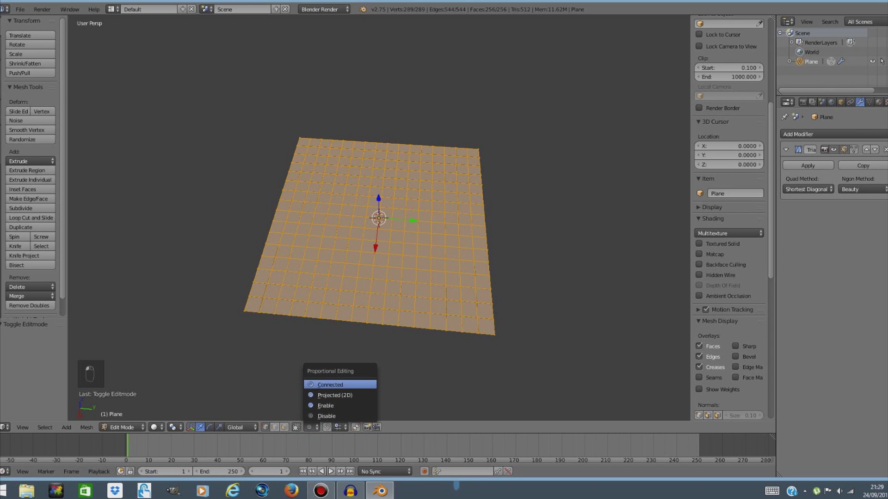
pyautogui.click(325, 406)
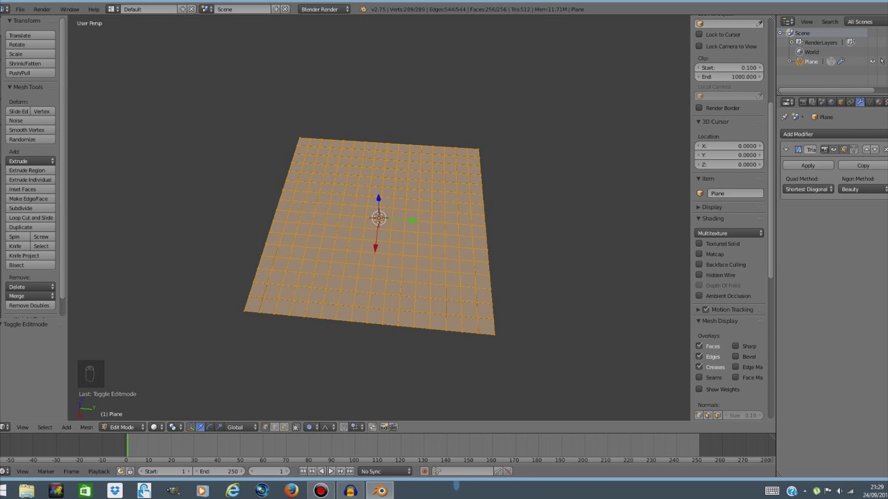
pyautogui.click(331, 428)
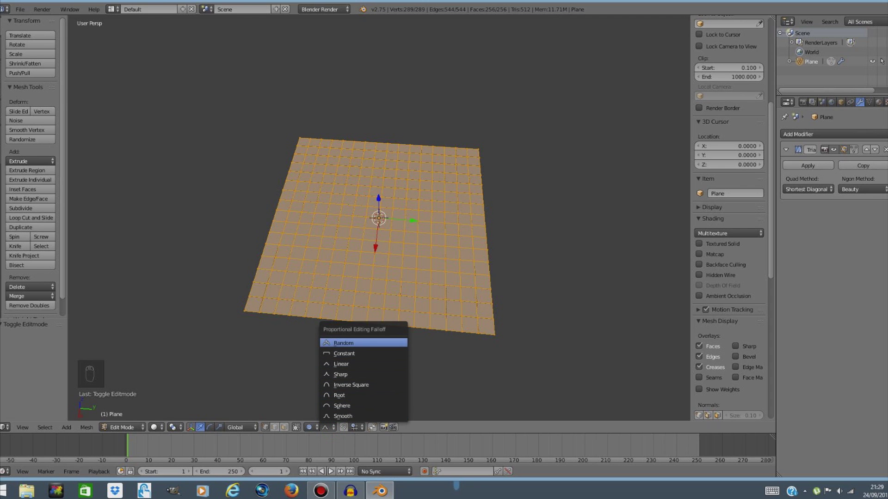
pyautogui.click(349, 345)
# Step: Pull the plane's centre vertex upward by about 1.1 in Z with Random falloff and a proportional size of about 11.92
pyautogui.moveTo(349, 344); pyautogui.dragTo(324, 334, button='middle')
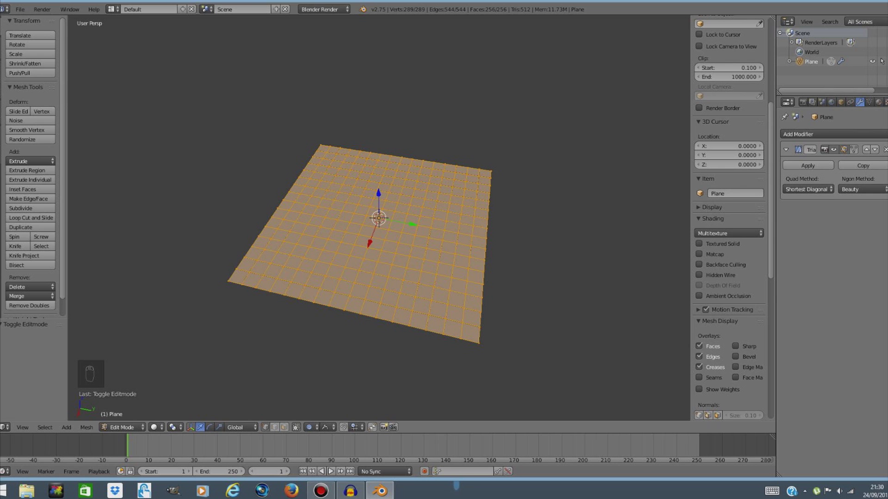
pyautogui.moveTo(379, 218)
pyautogui.mouseDown(button='right')
pyautogui.moveTo(396, 217)
pyautogui.moveTo(379, 219)
pyautogui.mouseUp(button='right')
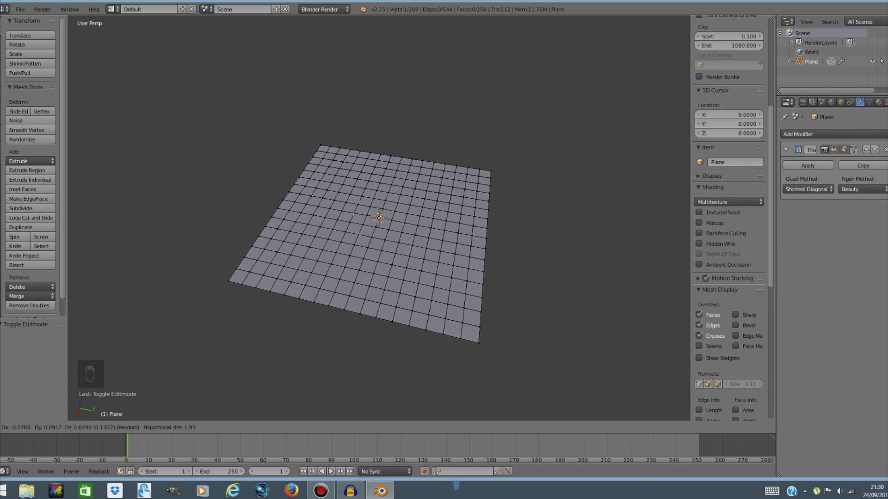
pyautogui.scroll(-13, 379, 217)
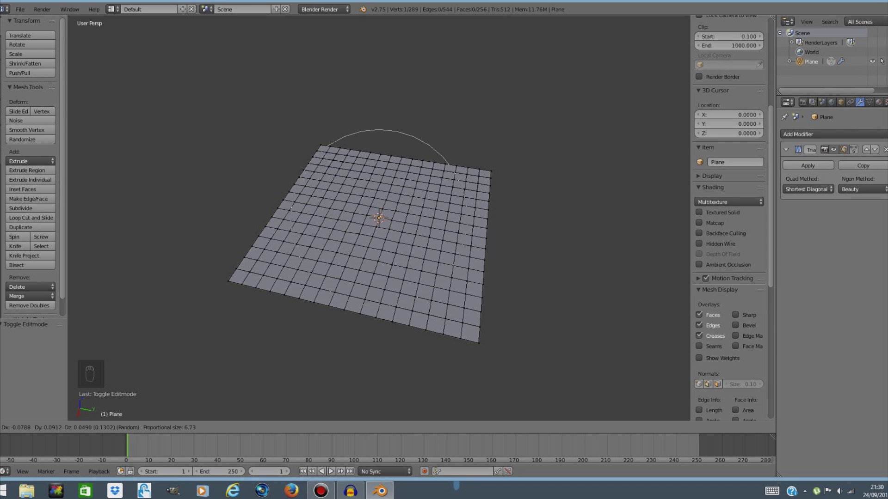
pyautogui.scroll(-6, 379, 217)
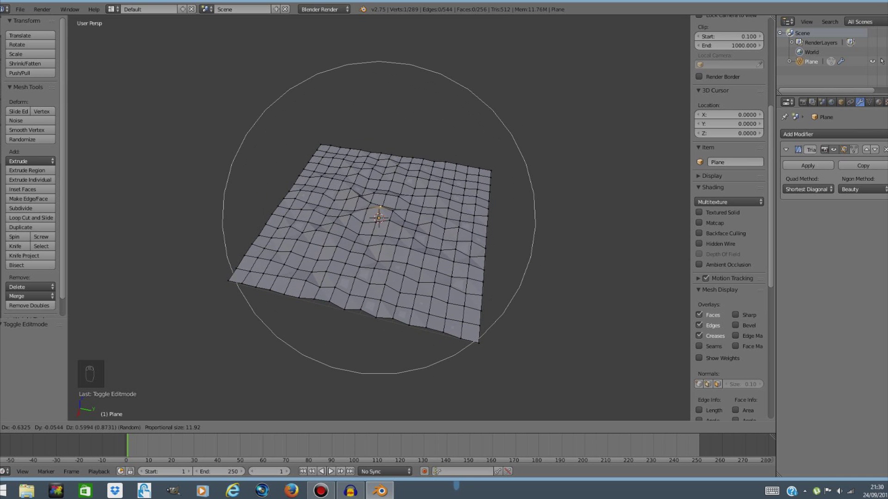
pyautogui.moveTo(382, 190); pyautogui.dragTo(378, 196, button='right')
pyautogui.click(379, 198)
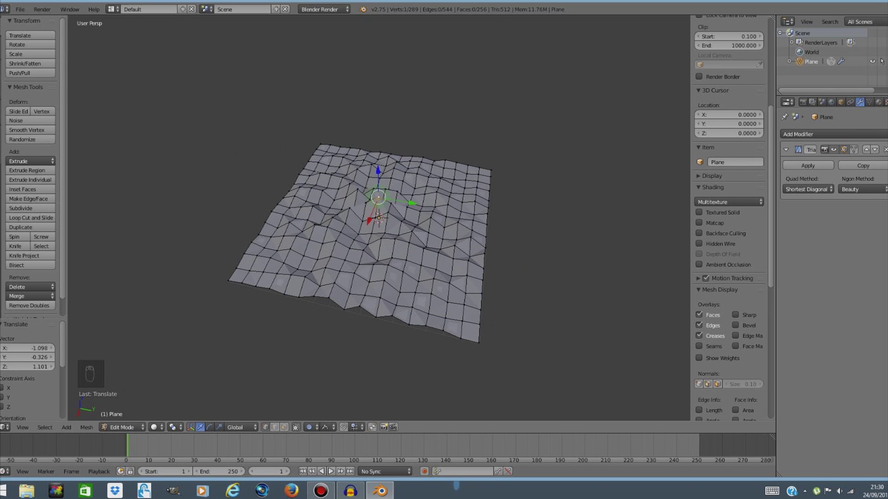
# Step: Shift the centre vertex along the X axis and raise it about 0.074 in Z with random proportional editing
pyautogui.moveTo(378, 198); pyautogui.dragTo(273, 171, button='middle')
pyautogui.moveTo(391, 176); pyautogui.dragTo(394, 166, button='middle')
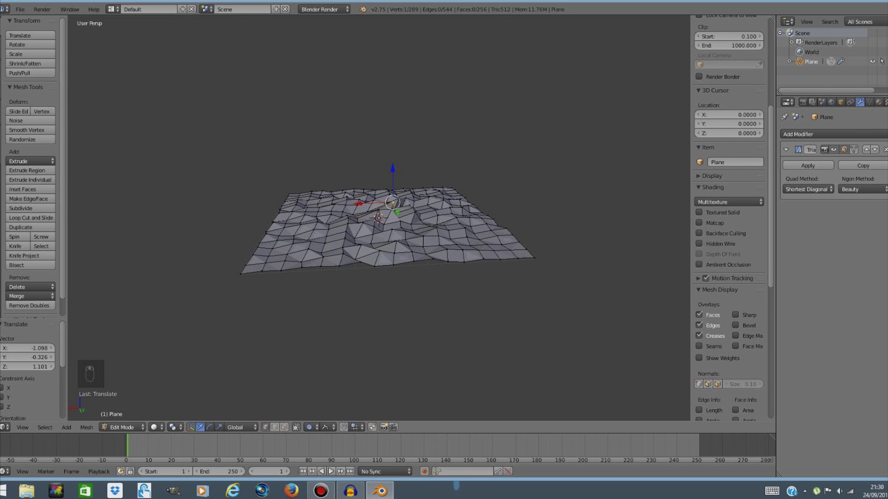
pyautogui.press('g')
pyautogui.press('x')
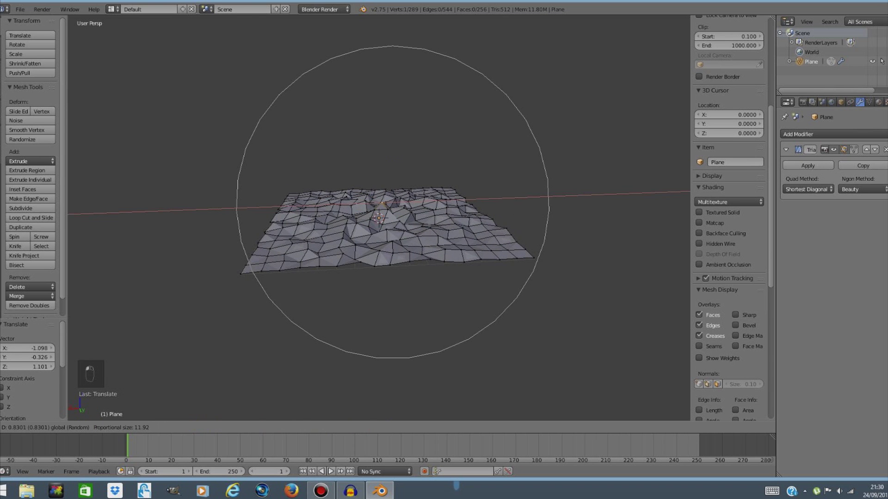
pyautogui.press('Return')
pyautogui.moveTo(382, 169); pyautogui.dragTo(382, 163)
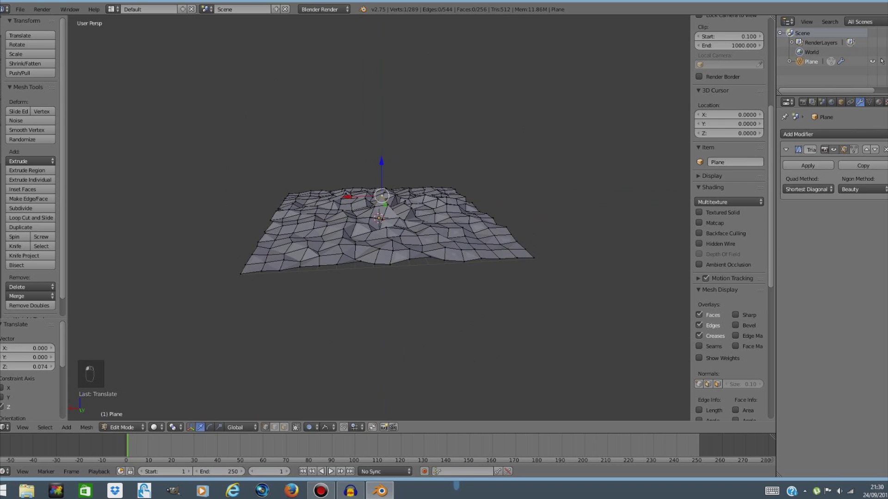
# Step: Pull several outer vertices on different sides of the plane slightly upward with random proportional editing to roughen the surface
pyautogui.moveTo(382, 165); pyautogui.dragTo(504, 179, button='middle')
pyautogui.moveTo(363, 286); pyautogui.dragTo(362, 277, button='right')
pyautogui.moveTo(496, 237); pyautogui.dragTo(496, 229, button='right')
pyautogui.moveTo(496, 229); pyautogui.dragTo(383, 208, button='middle')
pyautogui.moveTo(464, 221); pyautogui.dragTo(466, 215, button='right')
pyautogui.moveTo(466, 215); pyautogui.dragTo(361, 238, button='middle')
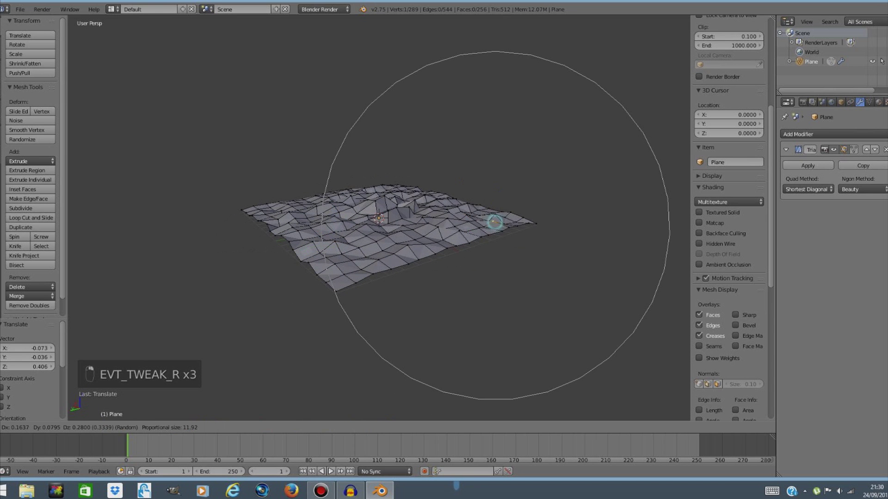
pyautogui.click(494, 220)
pyautogui.moveTo(495, 220); pyautogui.dragTo(486, 290, button='middle')
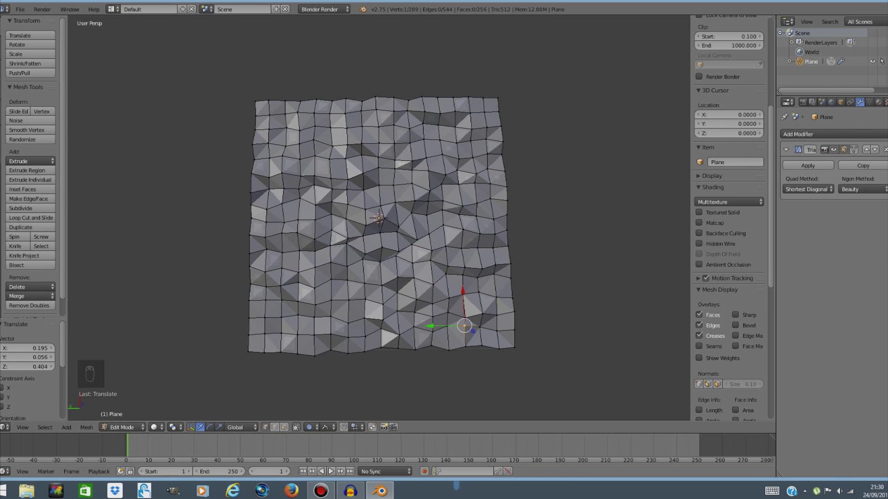
# Step: Return to Object Mode and examine the faceted surface from several angles
pyautogui.click(122, 427)
pyautogui.click(124, 416)
pyautogui.moveTo(287, 277); pyautogui.dragTo(159, 222, button='middle')
pyautogui.scroll(-2, 290, 314)
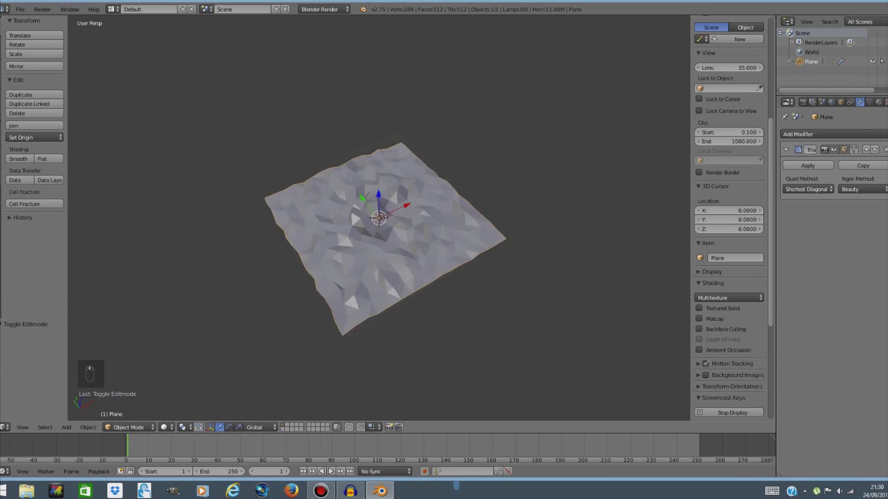
pyautogui.moveTo(414, 172); pyautogui.dragTo(393, 208, button='middle')
# Step: Put the plane back in Edit Mode and raise a vertex near its edge about 0.42 in Z with Random falloff
pyautogui.click(124, 427)
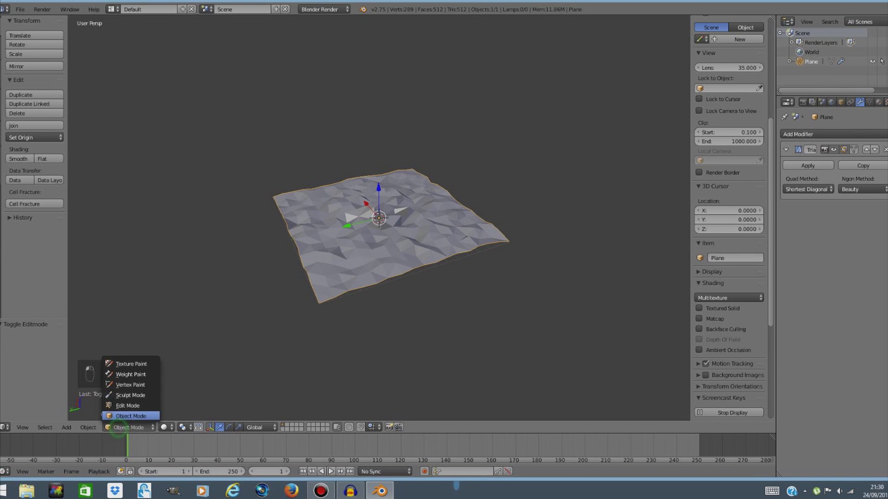
pyautogui.click(146, 406)
pyautogui.moveTo(231, 342); pyautogui.dragTo(208, 319, button='middle')
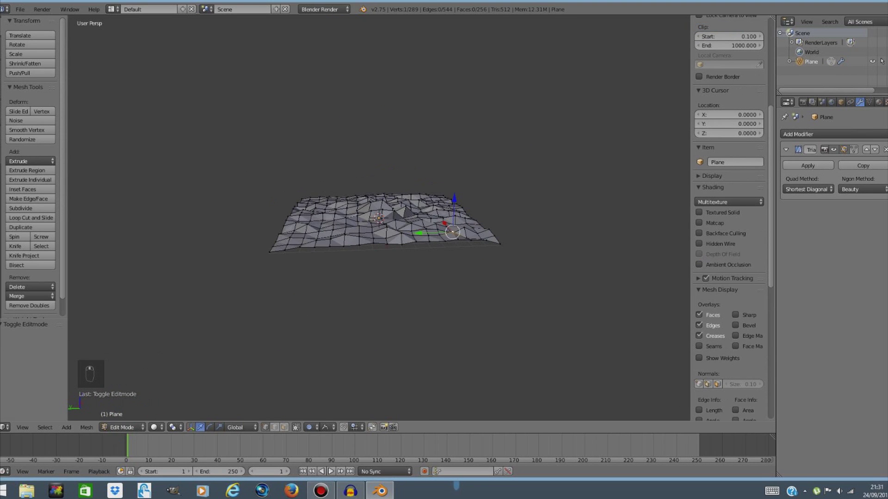
pyautogui.moveTo(319, 231); pyautogui.dragTo(317, 227, button='right')
pyautogui.click(316, 226)
pyautogui.moveTo(316, 226); pyautogui.dragTo(502, 269, button='middle')
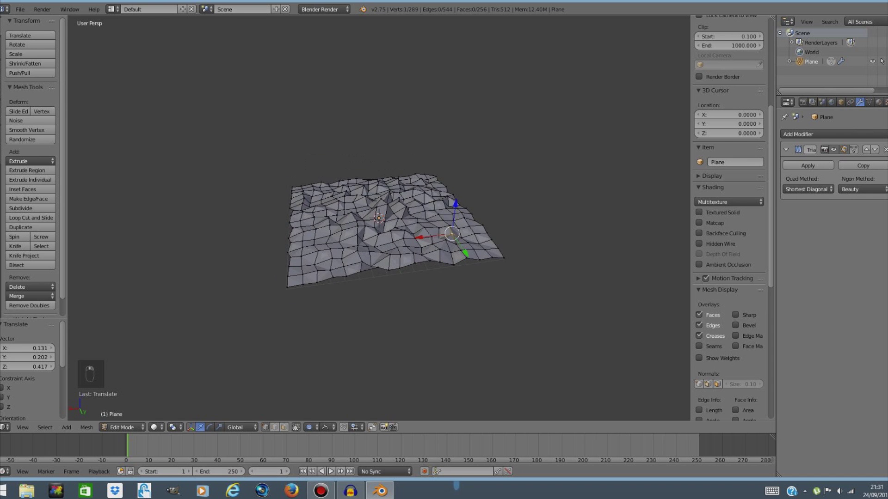
# Step: Raise two more vertices near other edges of the plane with random proportional editing
pyautogui.moveTo(318, 252); pyautogui.dragTo(308, 246, button='right')
pyautogui.click(307, 244)
pyautogui.moveTo(307, 244); pyautogui.dragTo(386, 233, button='middle')
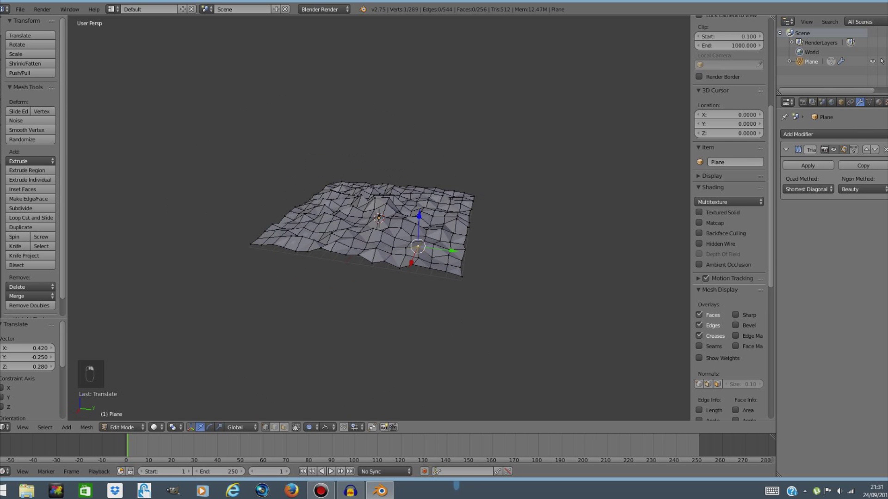
pyautogui.moveTo(313, 233); pyautogui.dragTo(311, 230, button='right')
pyautogui.click(307, 229)
pyautogui.moveTo(307, 229); pyautogui.dragTo(432, 361, button='middle')
# Step: Return to Object Mode and add a Displace modifier to the plane
pyautogui.click(123, 427)
pyautogui.click(125, 416)
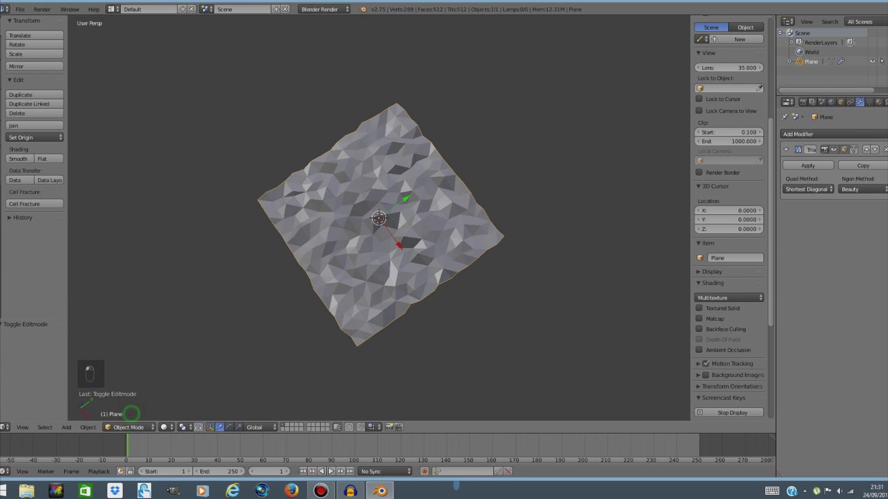
pyautogui.moveTo(416, 240); pyautogui.dragTo(363, 237, button='middle')
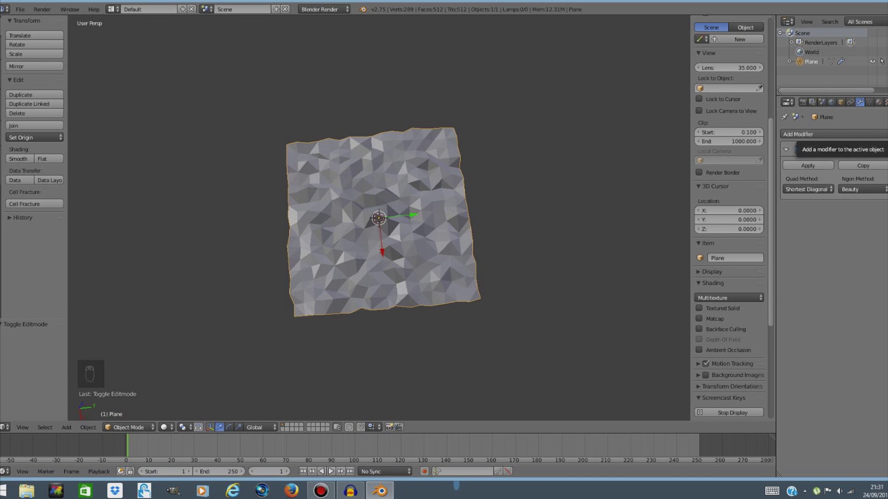
pyautogui.click(813, 135)
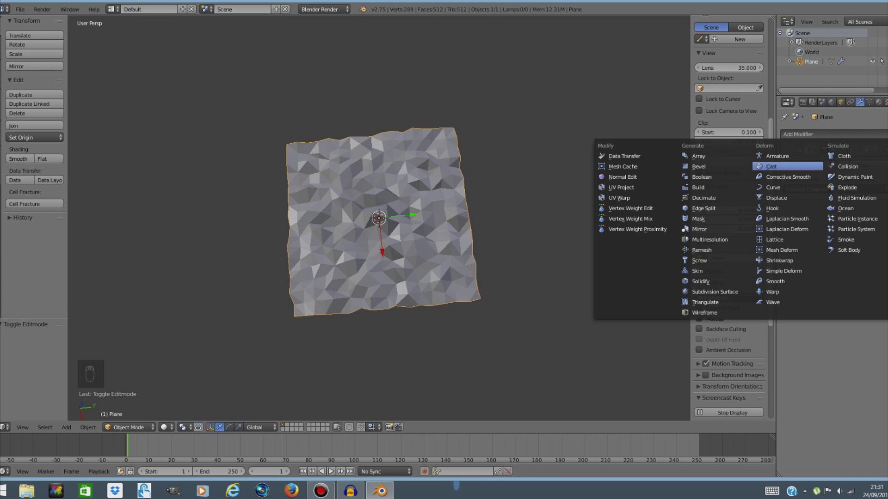
pyautogui.click(780, 197)
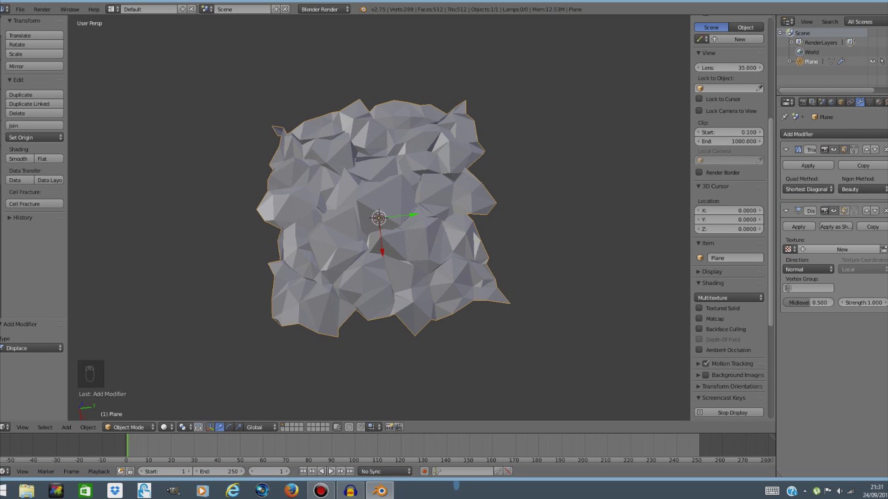
# Step: Create a new texture for the Displace modifier and set its type to Noise
pyautogui.click(839, 250)
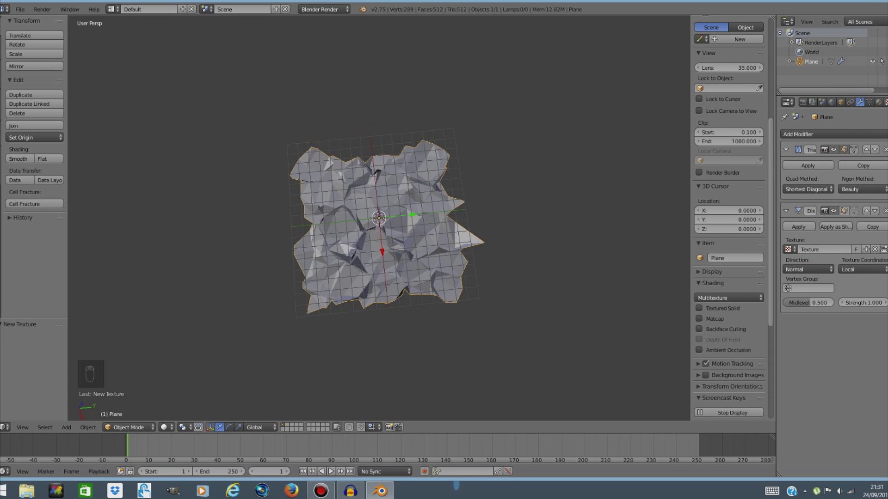
pyautogui.click(884, 102)
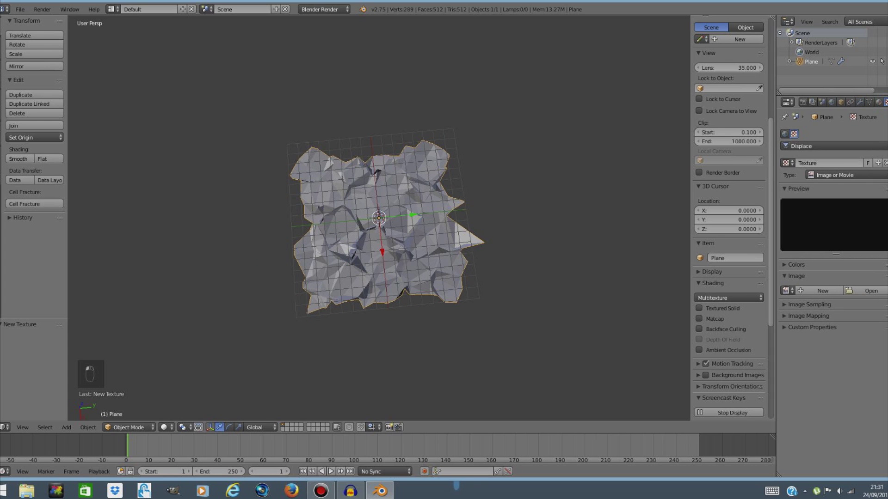
pyautogui.click(836, 174)
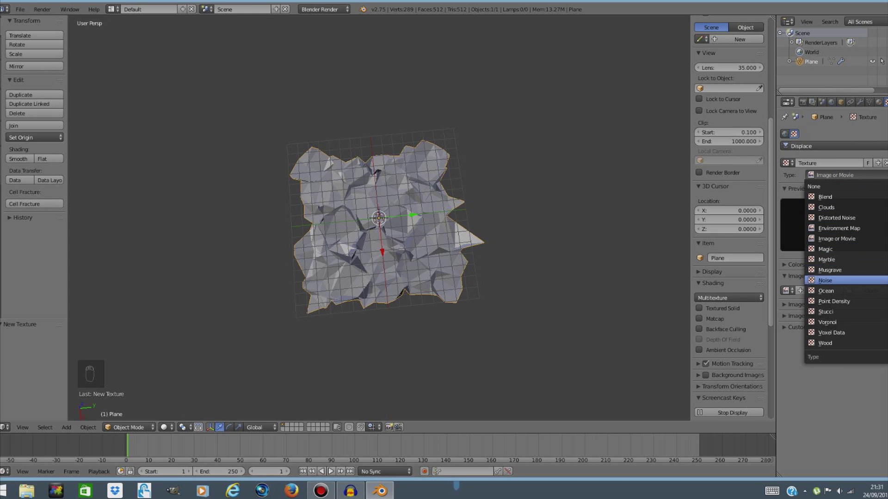
pyautogui.click(832, 280)
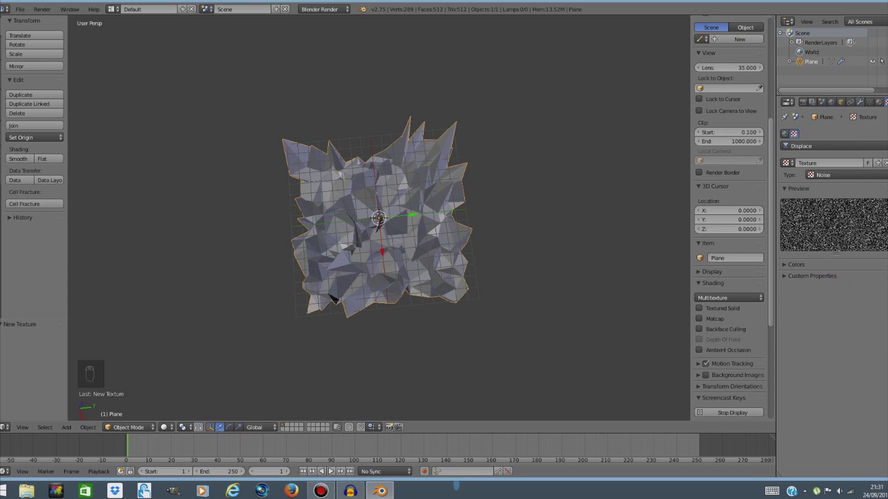
# Step: Reduce the Displace modifier's strength to 0.100 and check the surface
pyautogui.click(859, 102)
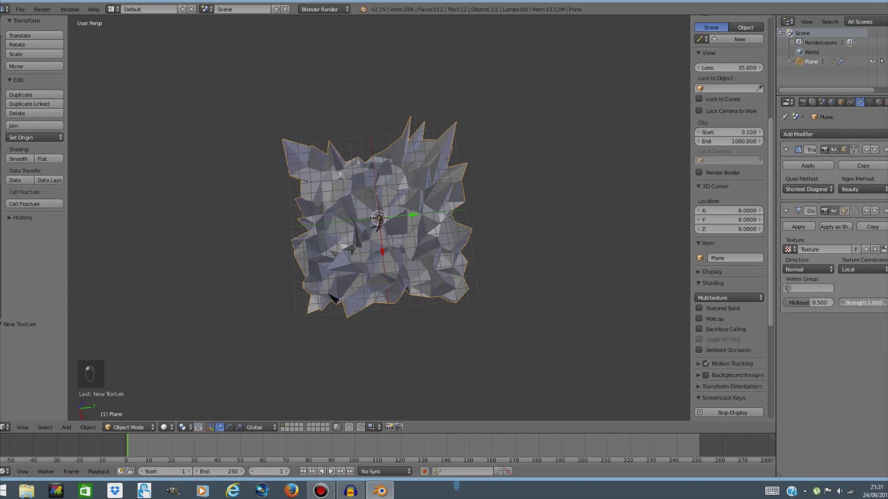
pyautogui.click(842, 303)
pyautogui.click(841, 303)
pyautogui.click(842, 303)
pyautogui.click(842, 303)
pyautogui.click(842, 303)
pyautogui.moveTo(842, 303)
pyautogui.mouseDown()
pyautogui.moveTo(828, 303)
pyautogui.moveTo(837, 303)
pyautogui.mouseUp()
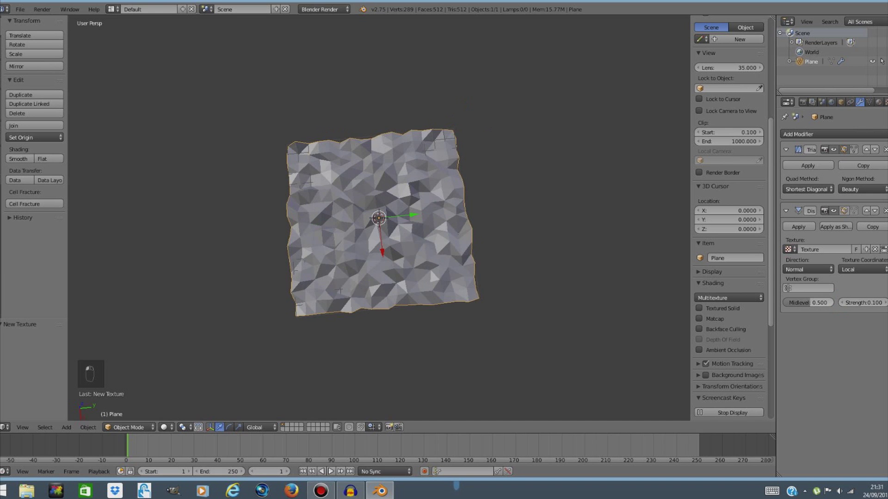
pyautogui.moveTo(462, 258); pyautogui.dragTo(387, 252, button='middle')
pyautogui.moveTo(462, 231); pyautogui.dragTo(440, 231, button='middle')
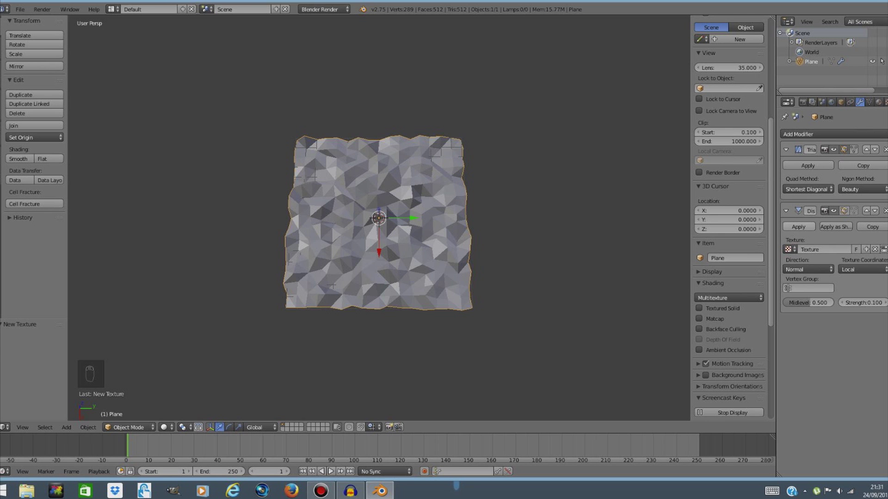
# Step: Apply the Displace and Triangulate modifiers to the plane
pyautogui.click(799, 227)
pyautogui.click(796, 164)
pyautogui.moveTo(518, 208)
pyautogui.mouseDown(button='middle')
pyautogui.moveTo(461, 178)
pyautogui.moveTo(490, 177)
pyautogui.moveTo(508, 194)
pyautogui.mouseUp(button='middle')
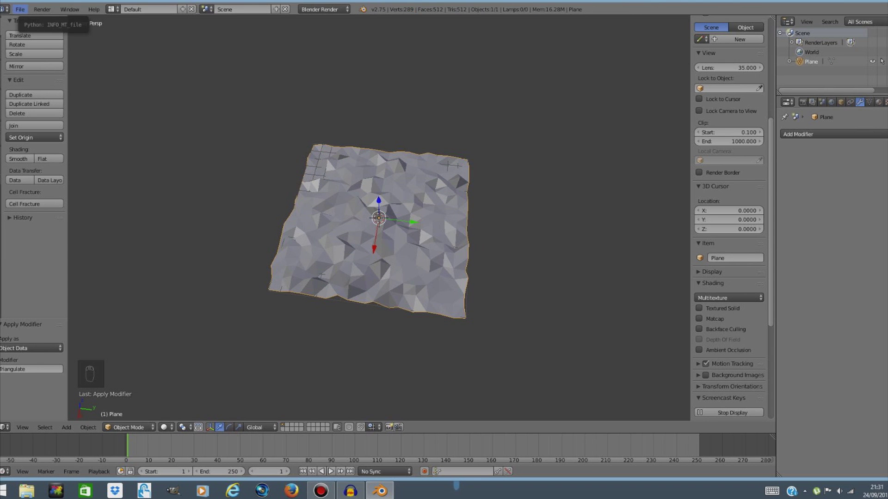
# Step: Start an FBX export of the surface and browse into the New Unity Project folder
pyautogui.click(20, 9)
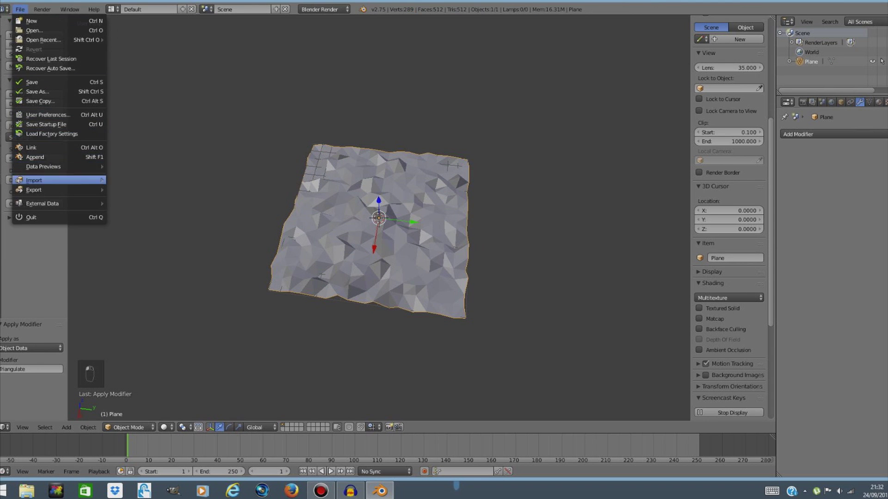
pyautogui.click(53, 187)
pyautogui.click(132, 209)
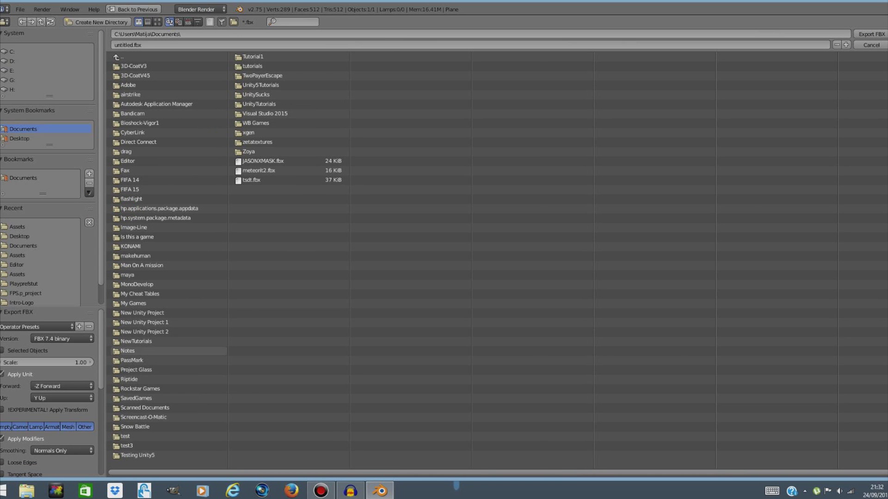
pyautogui.doubleClick(168, 310)
pyautogui.doubleClick(115, 64)
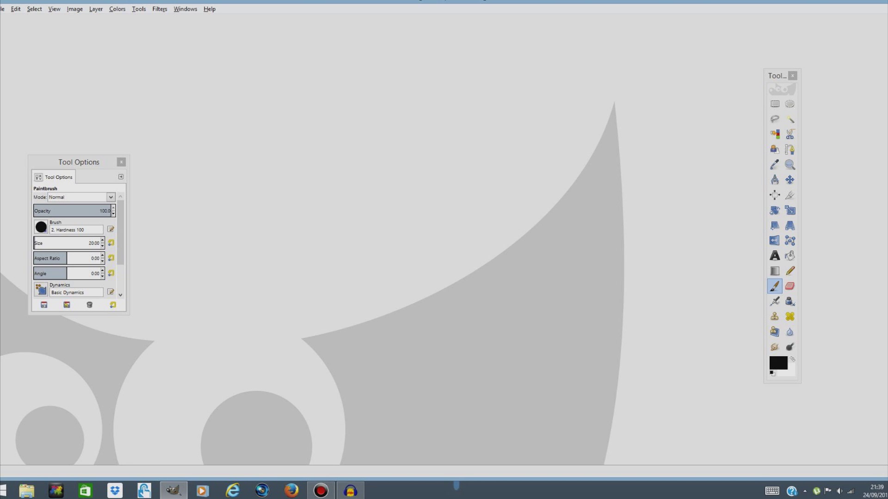
# Step: In GIMP, create a new blank image 1080 pixels wide and 1080 pixels high
pyautogui.click(2, 9)
pyautogui.click(2, 9)
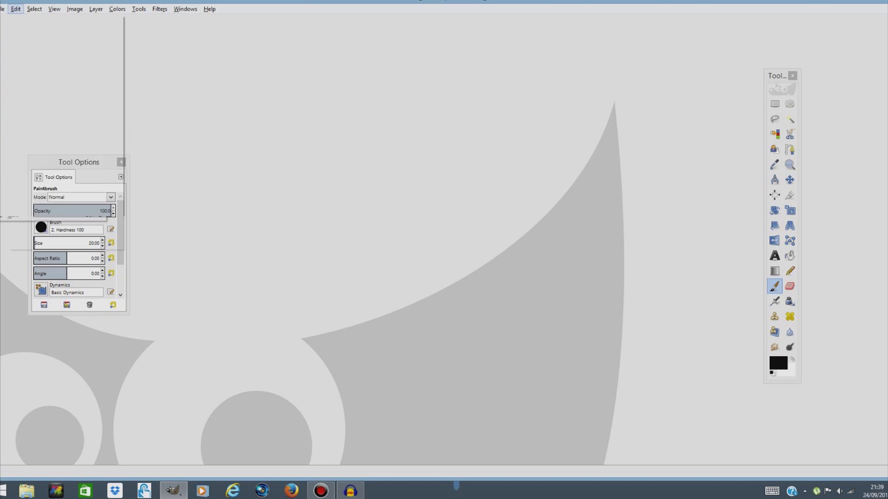
pyautogui.click(3, 9)
pyautogui.click(3, 17)
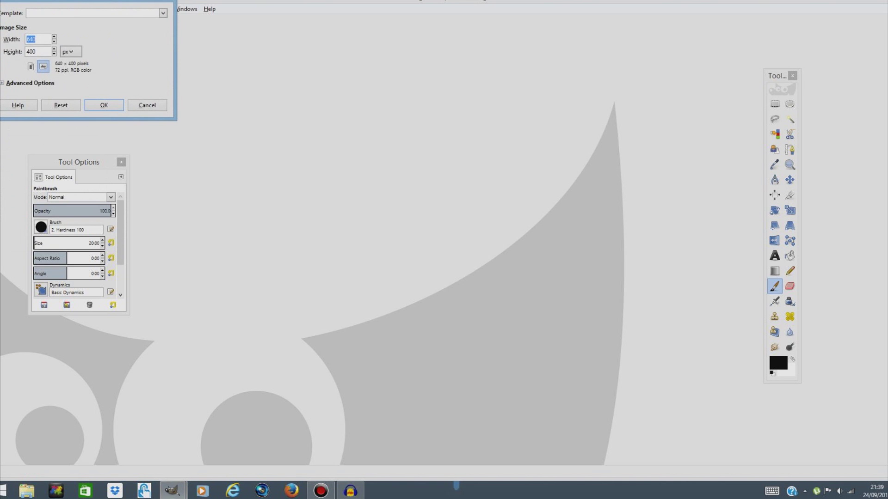
pyautogui.write('1080')
pyautogui.press('Tab')
pyautogui.write('1080')
pyautogui.press('Return')
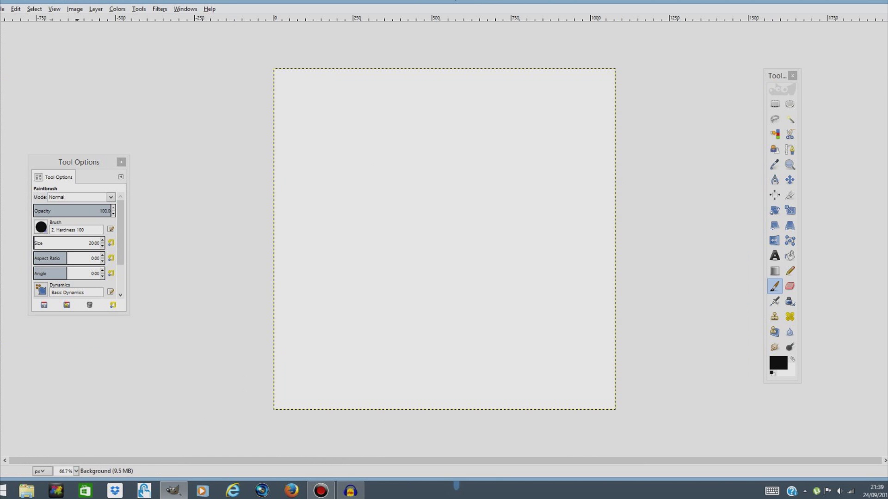
# Step: Set up the Blend tool with the FG to Transparent gradient and the Bi-linear shape
pyautogui.moveTo(777, 75); pyautogui.dragTo(644, 42)
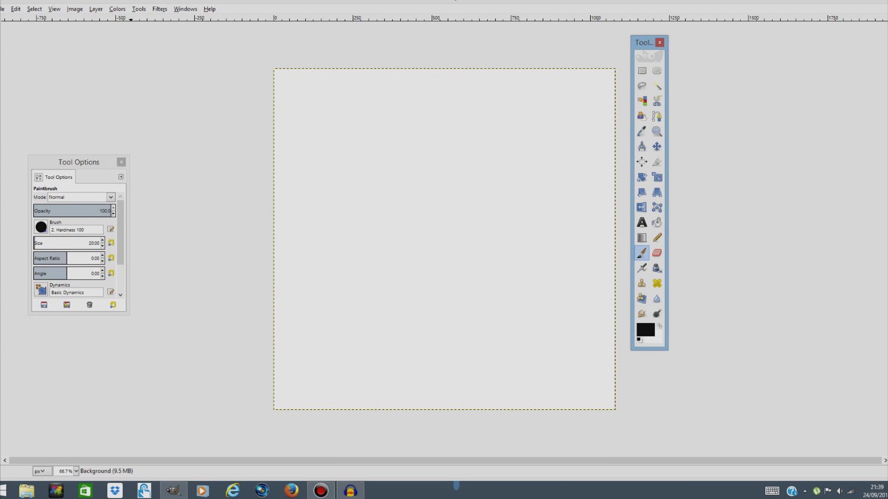
pyautogui.click(138, 9)
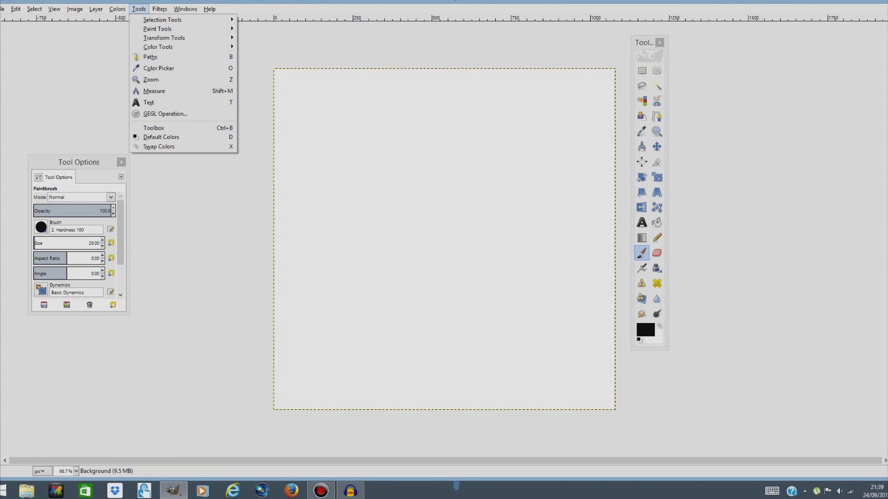
pyautogui.click(180, 242)
pyautogui.click(641, 238)
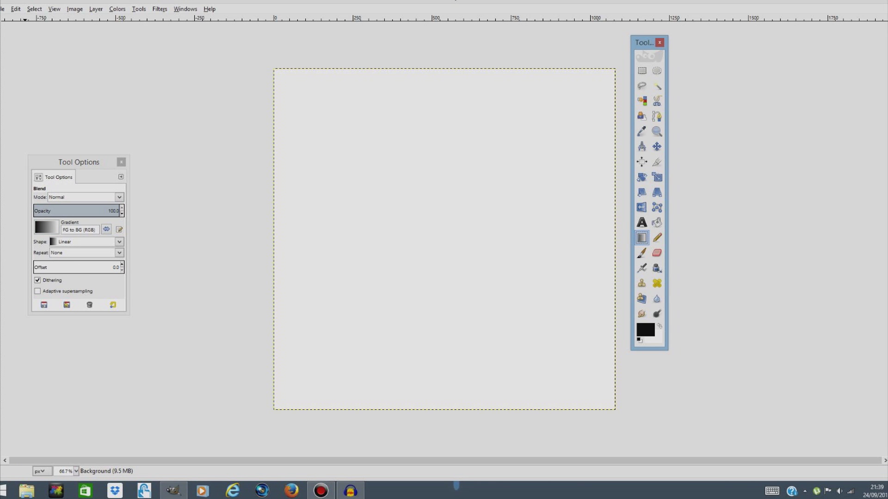
pyautogui.click(79, 162)
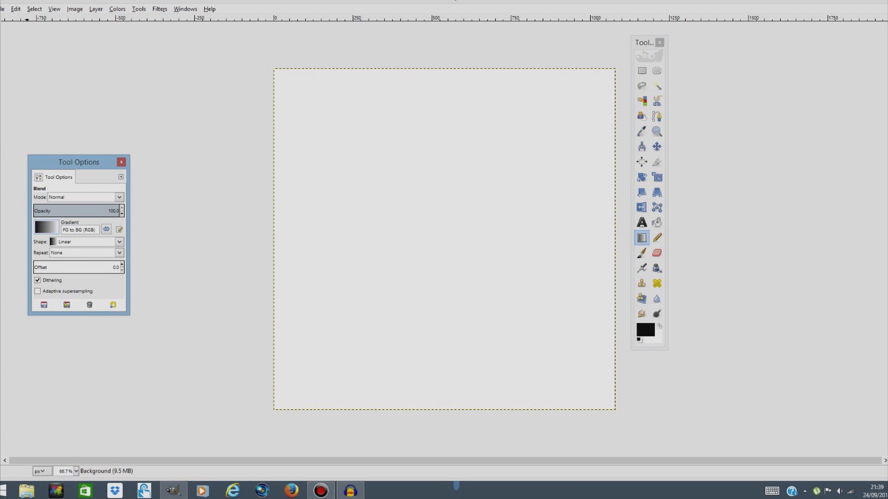
pyautogui.click(46, 227)
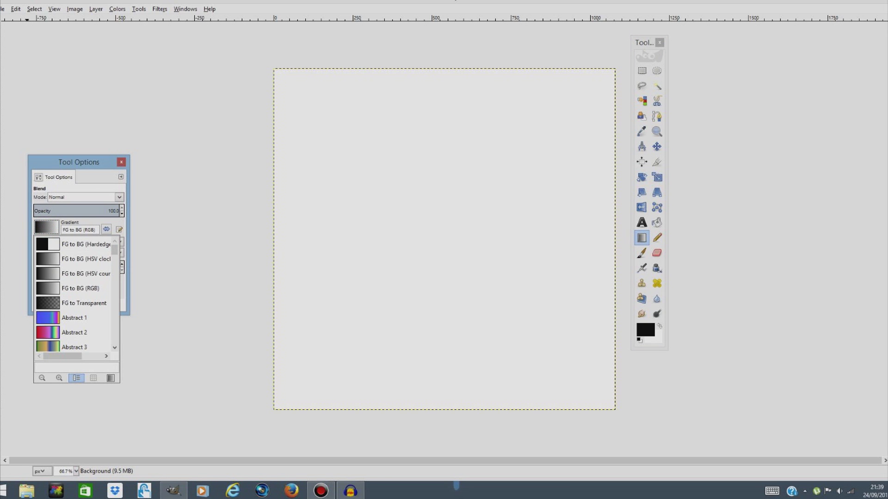
pyautogui.click(47, 303)
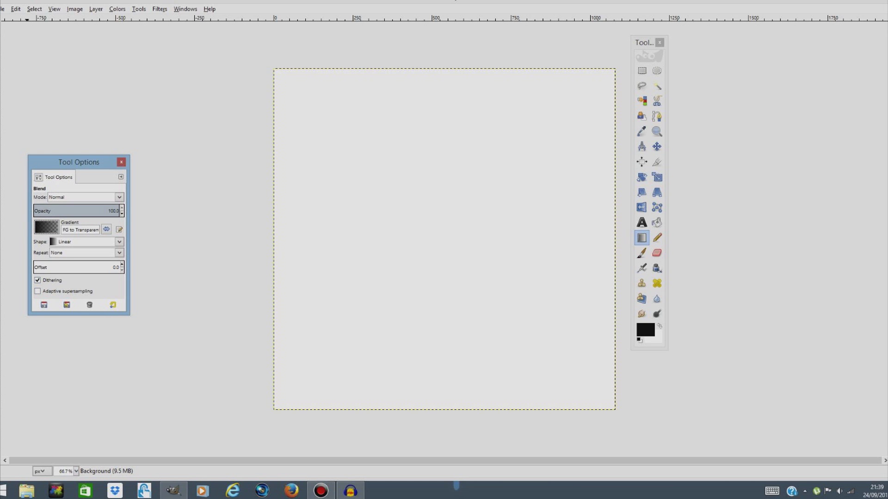
pyautogui.click(118, 241)
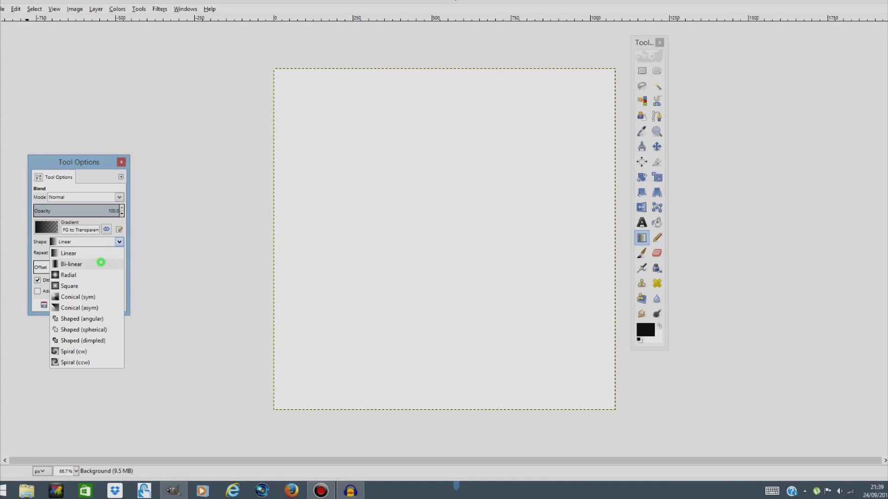
pyautogui.click(101, 262)
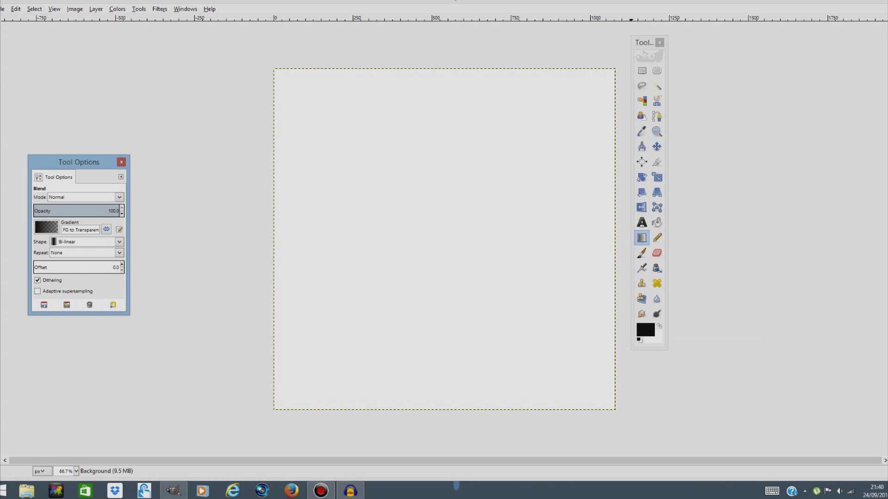
# Step: Pick pure red (ff0000) as a colour, make it the foreground colour and bucket-fill the canvas with it
pyautogui.click(657, 339)
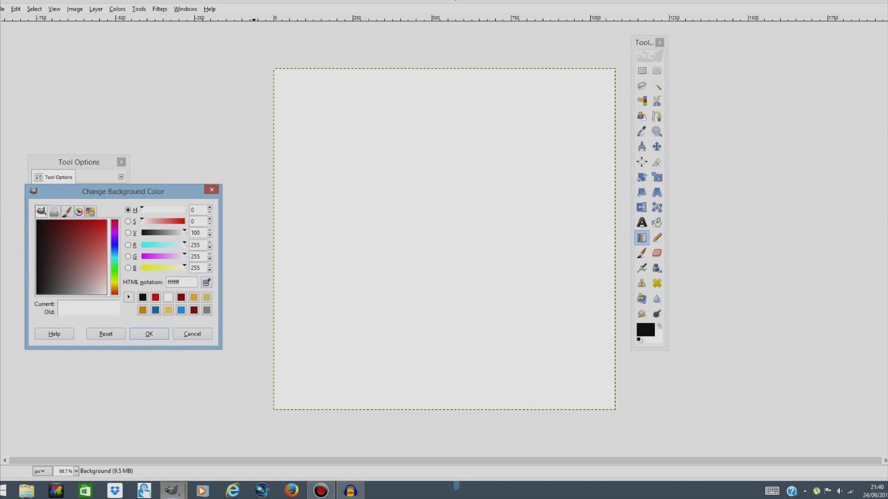
pyautogui.moveTo(87, 245); pyautogui.dragTo(107, 220)
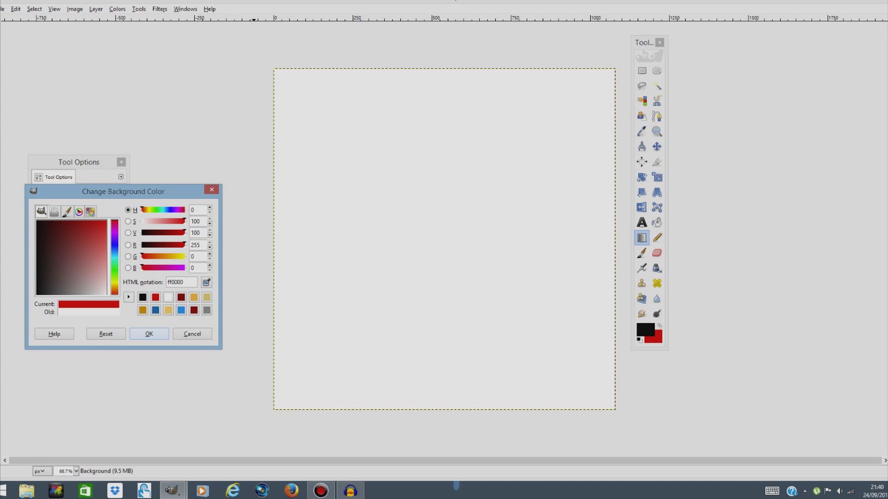
pyautogui.click(149, 334)
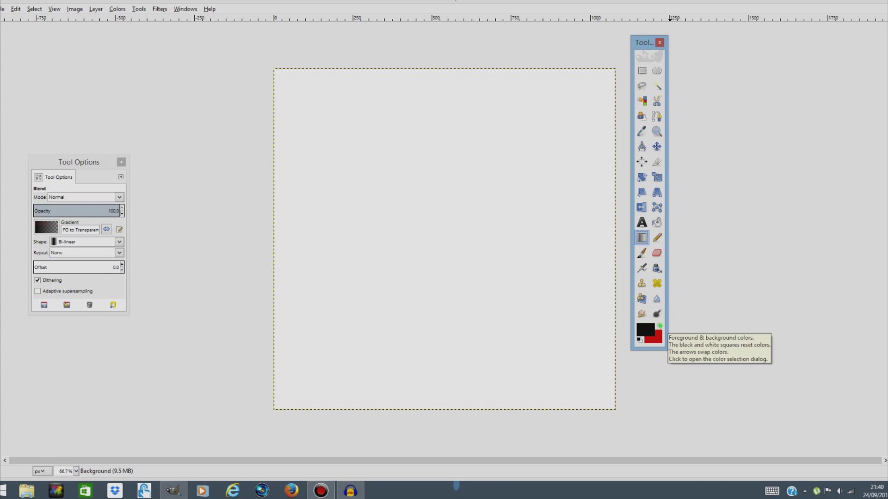
pyautogui.click(660, 326)
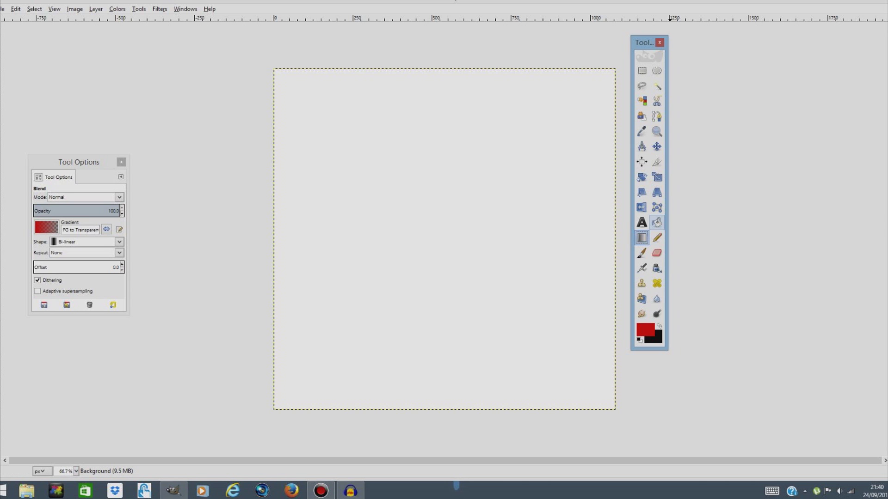
pyautogui.click(657, 223)
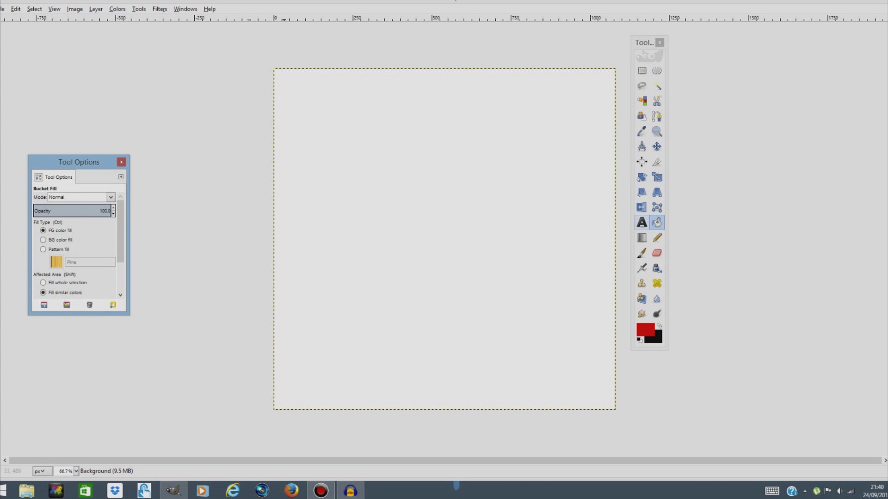
pyautogui.click(421, 206)
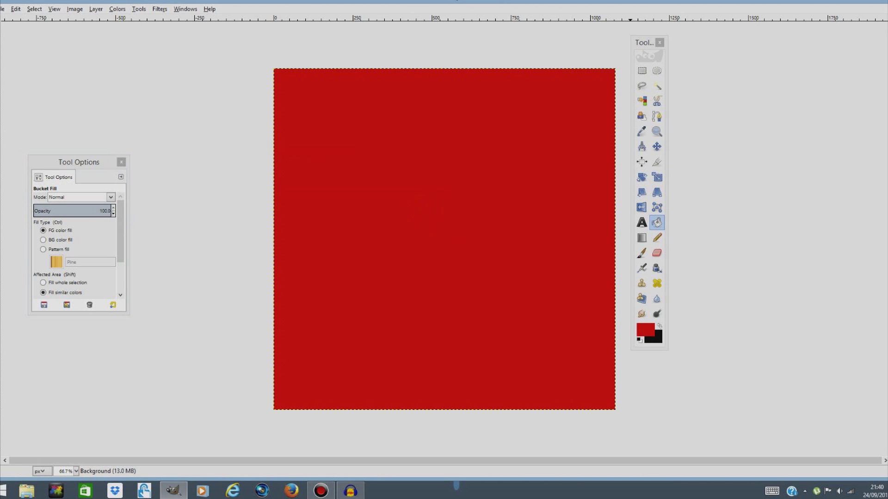
# Step: Make black the foreground colour and draw the bi-linear gradient horizontally from the canvas centre to its right edge
pyautogui.click(659, 326)
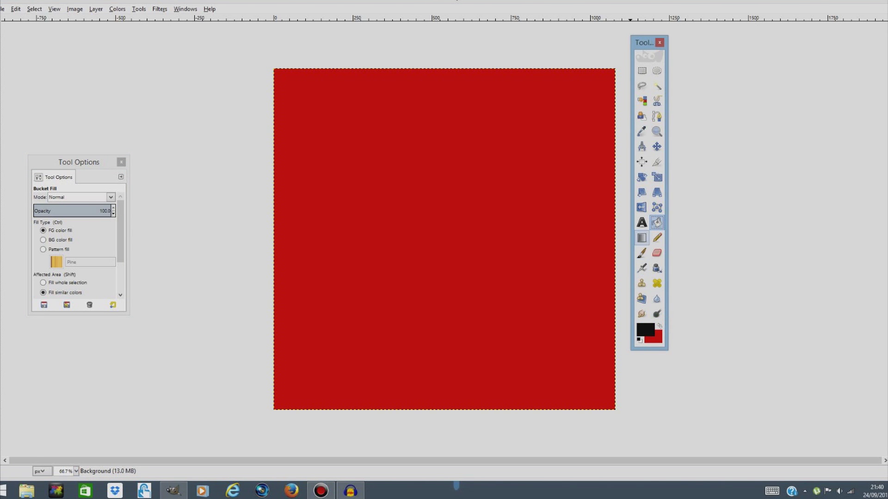
pyautogui.click(641, 238)
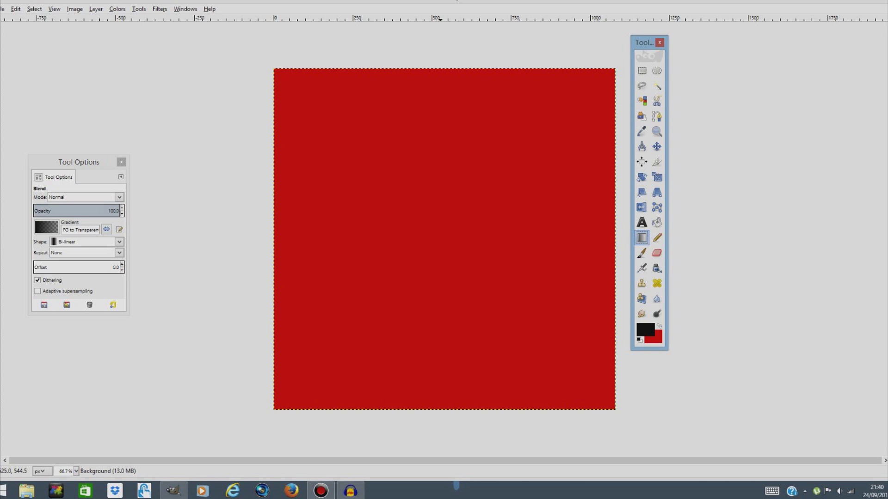
pyautogui.moveTo(440, 240); pyautogui.dragTo(617, 241)
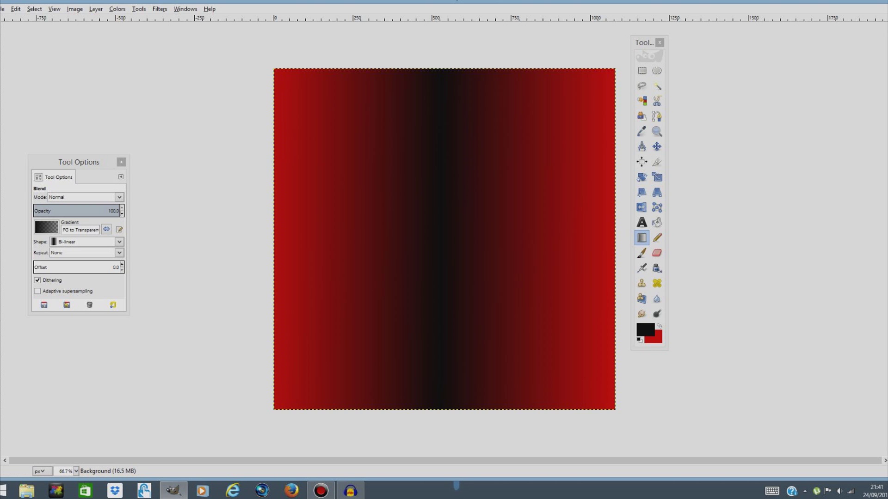
# Step: Start exporting the image as PNG and browse through Documents to the UnitySucks project folder, checking its Assets subfolder
pyautogui.click(3, 9)
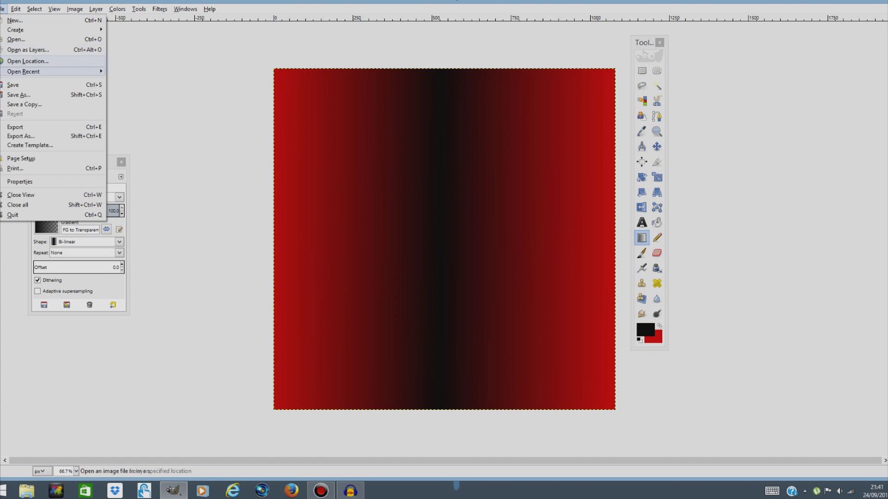
pyautogui.click(43, 136)
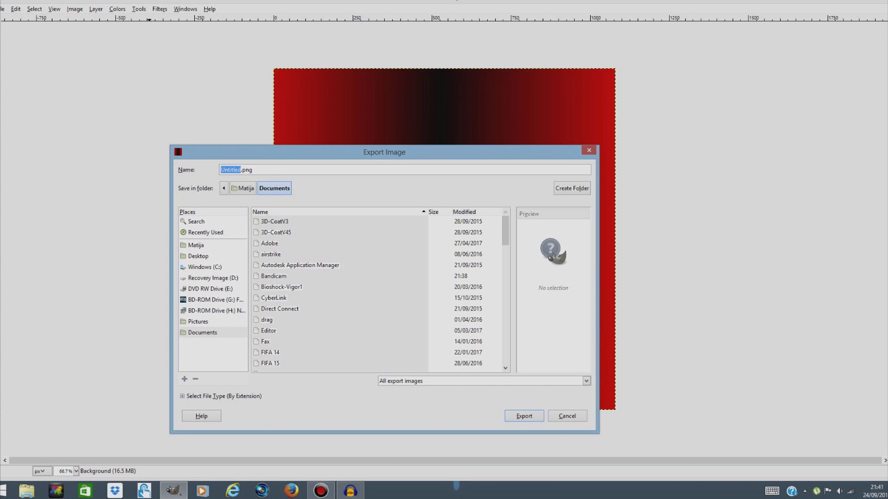
pyautogui.moveTo(506, 231); pyautogui.dragTo(505, 320)
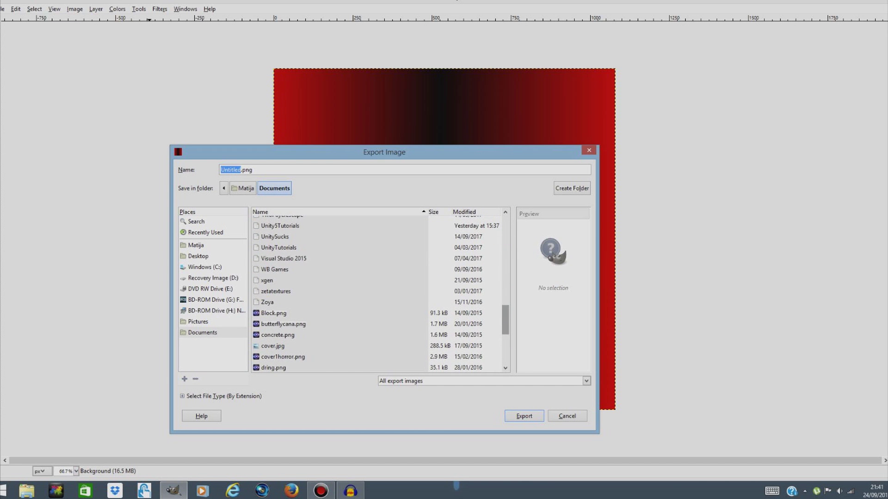
pyautogui.doubleClick(273, 236)
pyautogui.doubleClick(288, 222)
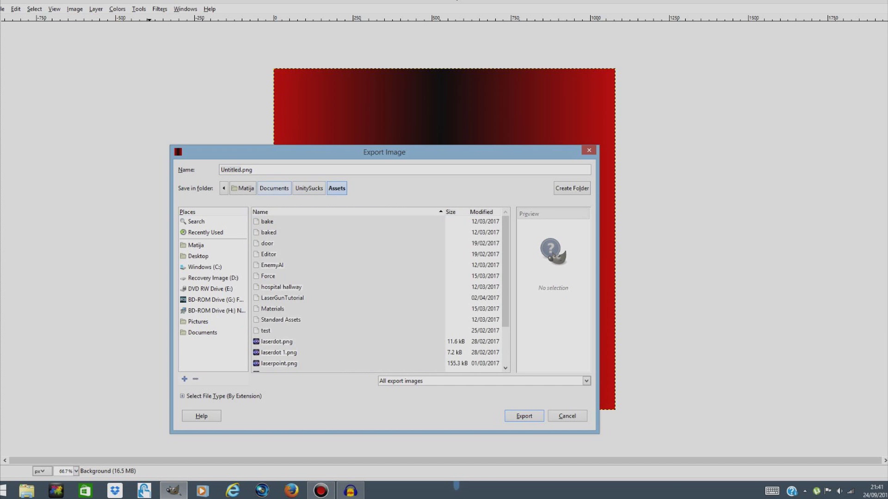
pyautogui.click(273, 189)
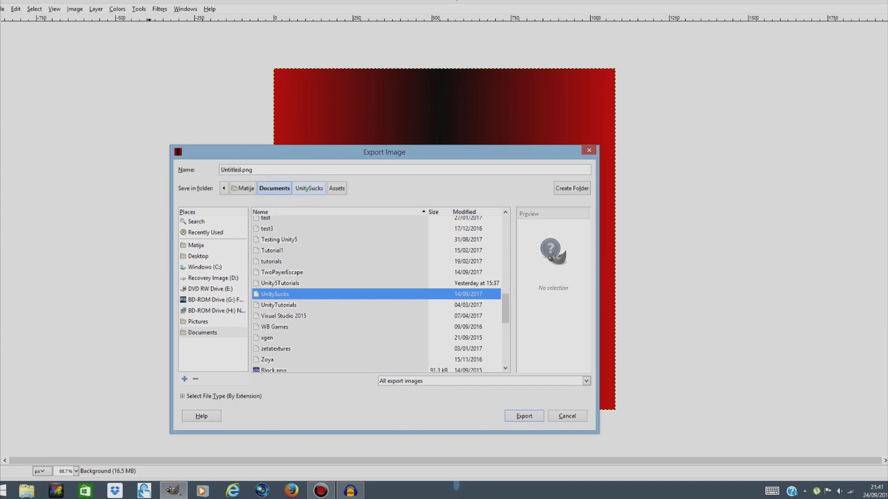
pyautogui.click(309, 188)
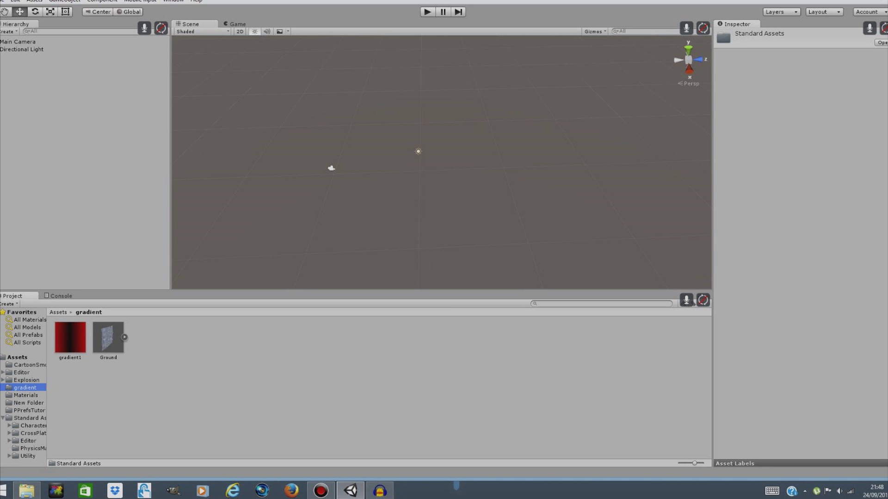
# Step: In Unity, place the Ground model from the gradient folder in the scene at position 0, 0, 0
pyautogui.moveTo(107, 342); pyautogui.dragTo(408, 133)
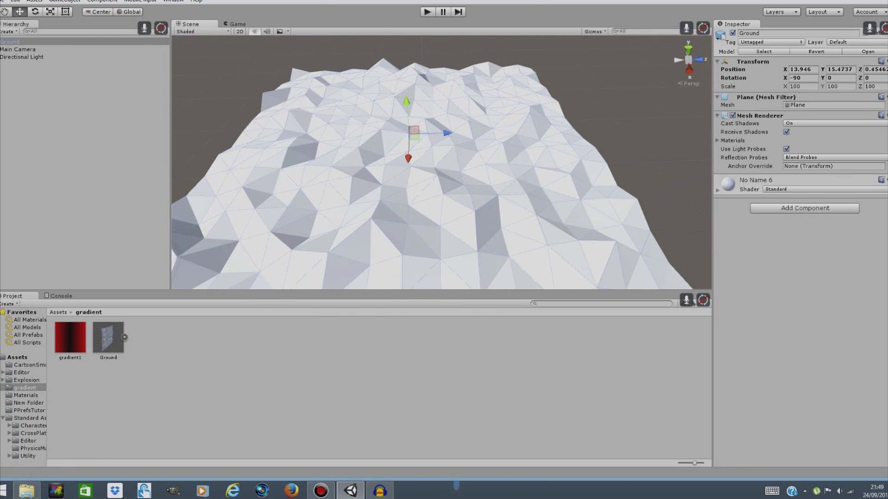
pyautogui.click(813, 68)
pyautogui.write('0')
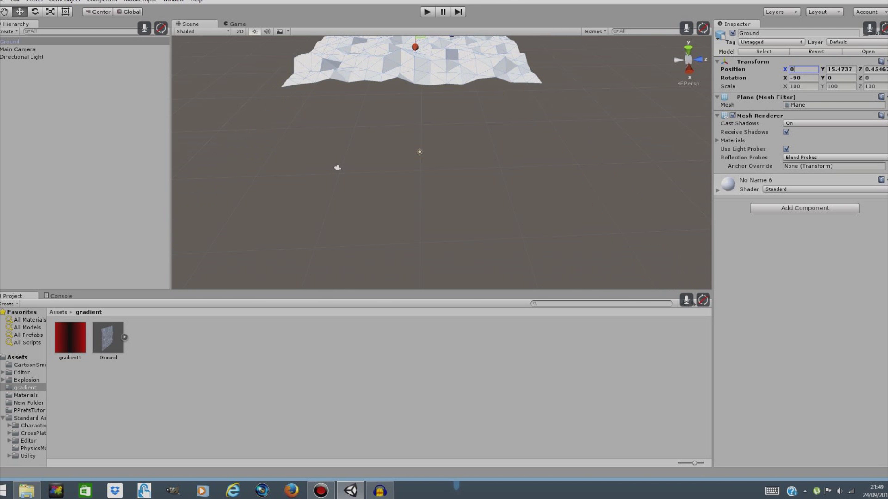
pyautogui.press('Tab')
pyautogui.write('0')
pyautogui.press('Tab')
pyautogui.write('0')
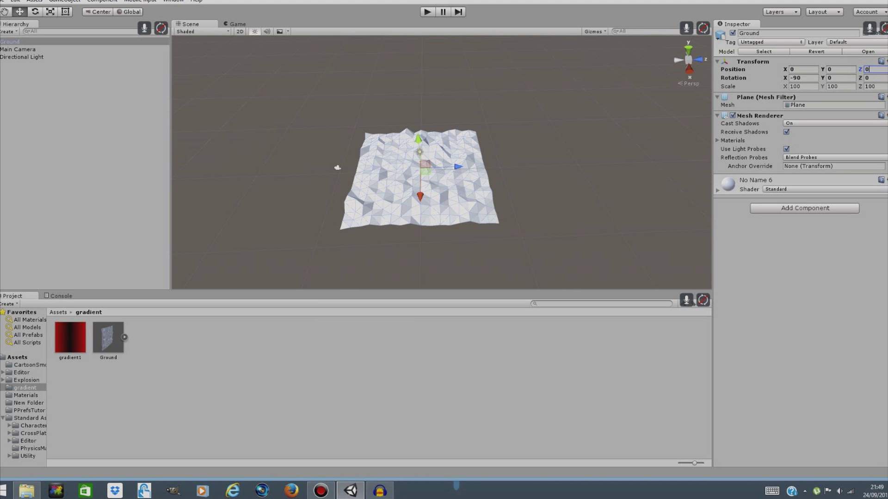
# Step: Create a new material named Groundient in the gradient assets folder
pyautogui.moveTo(587, 111)
pyautogui.mouseDown(button='right')
pyautogui.moveTo(557, 126)
pyautogui.moveTo(580, 121)
pyautogui.moveTo(590, 101)
pyautogui.moveTo(592, 111)
pyautogui.moveTo(599, 106)
pyautogui.mouseUp(button='right')
pyautogui.press('w')
pyautogui.press('s')
pyautogui.press('w')
pyautogui.press('s')
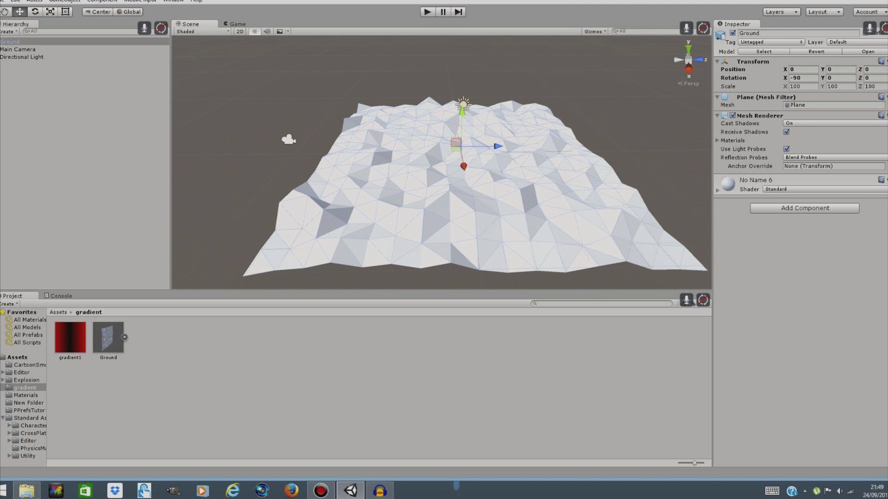
pyautogui.rightClick(184, 345)
pyautogui.moveTo(217, 187)
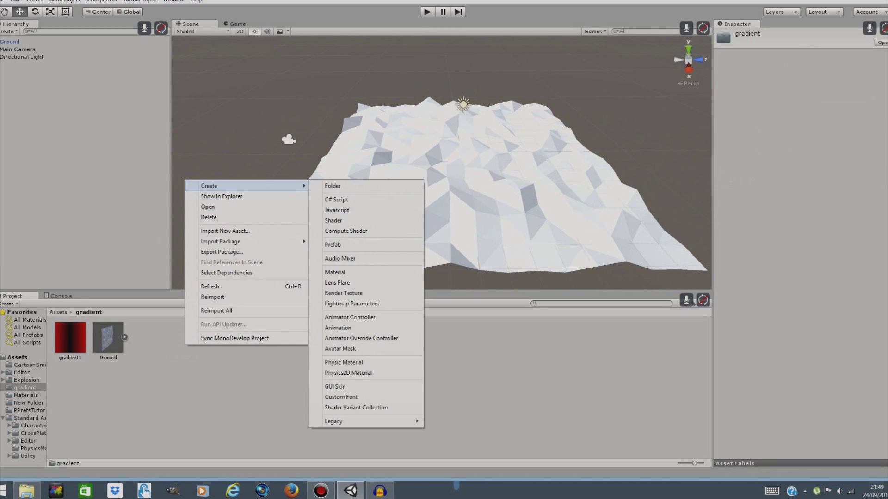
pyautogui.click(335, 272)
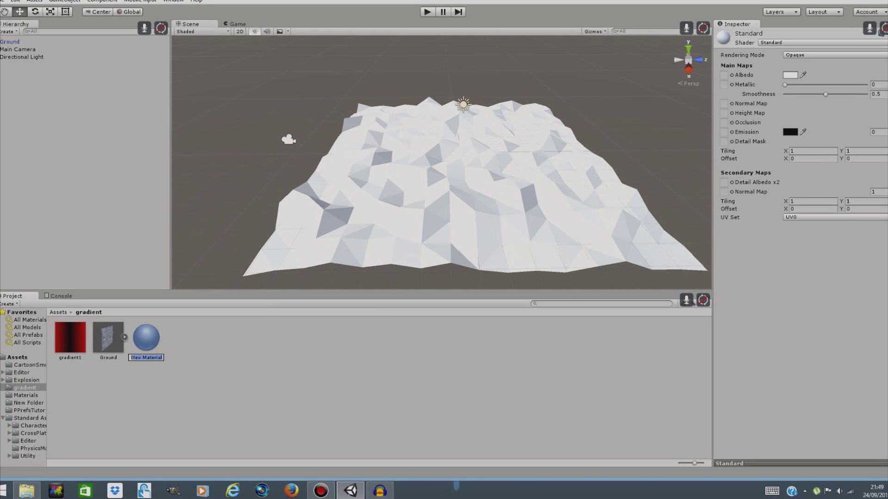
pyautogui.write('Groundient')
pyautogui.press('Return')
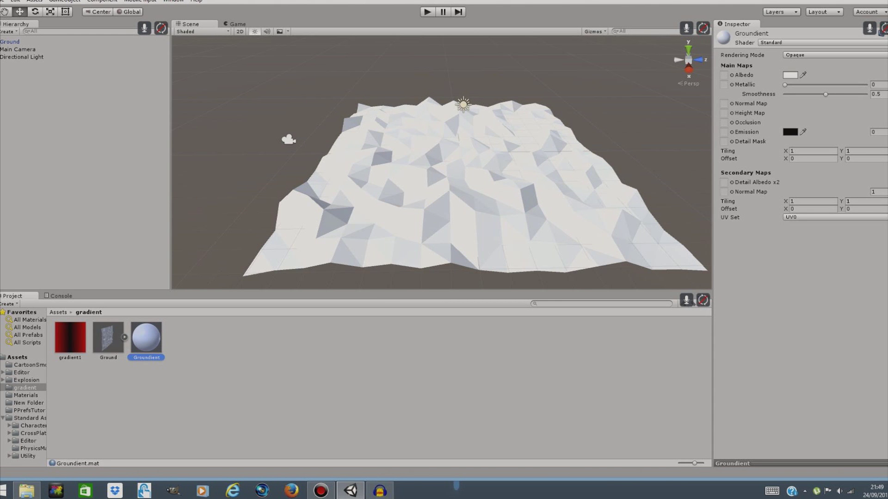
# Step: Give the Groundient material the gradient1 albedo texture and a smoothness of 0.166, and apply it to the Ground
pyautogui.moveTo(67, 340); pyautogui.dragTo(724, 75)
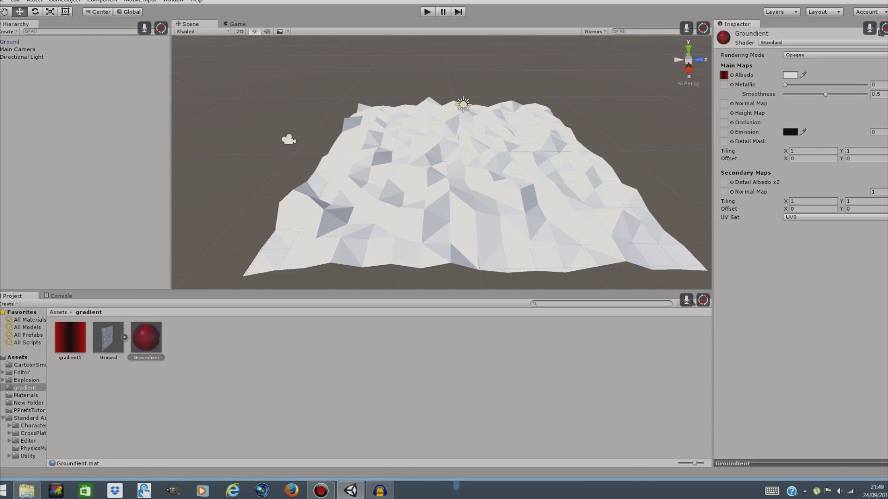
pyautogui.moveTo(825, 95); pyautogui.dragTo(800, 94)
pyautogui.moveTo(148, 345); pyautogui.dragTo(370, 212)
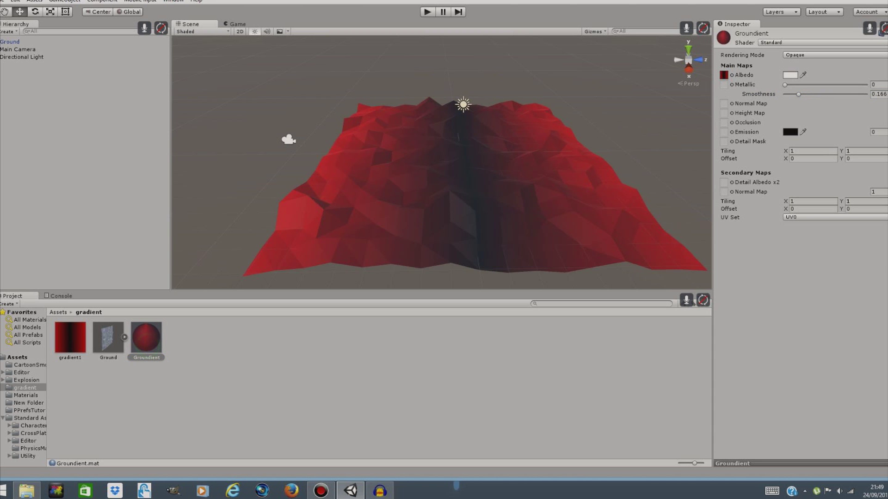
# Step: Examine how the gradient material runs across the Ground's faceted surface from different viewpoints
pyautogui.moveTo(583, 165); pyautogui.dragTo(602, 208, button='right')
pyautogui.press('w')
pyautogui.press('s')
pyautogui.press('d')
pyautogui.press('w')
pyautogui.press('a')
pyautogui.press('d')
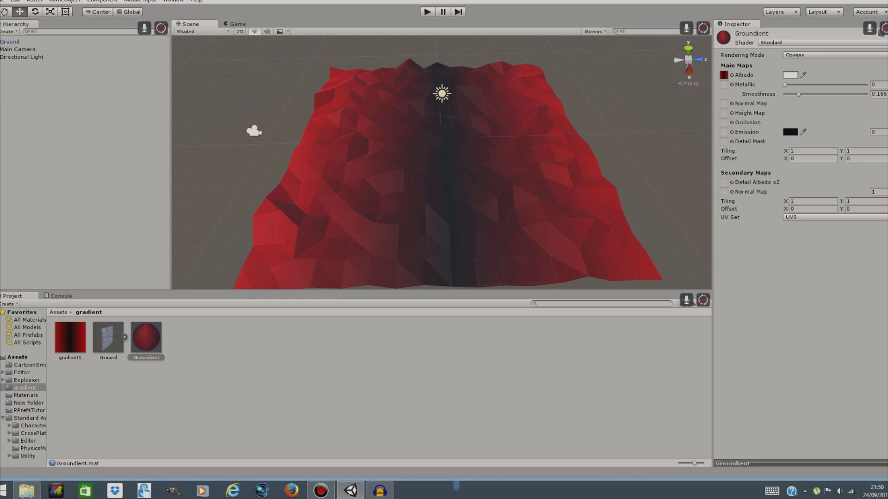
# Step: Raise the Main Camera to Y 3.61 and tilt it down about 32 degrees towards the Ground, with a slight sideways turn
pyautogui.click(253, 132)
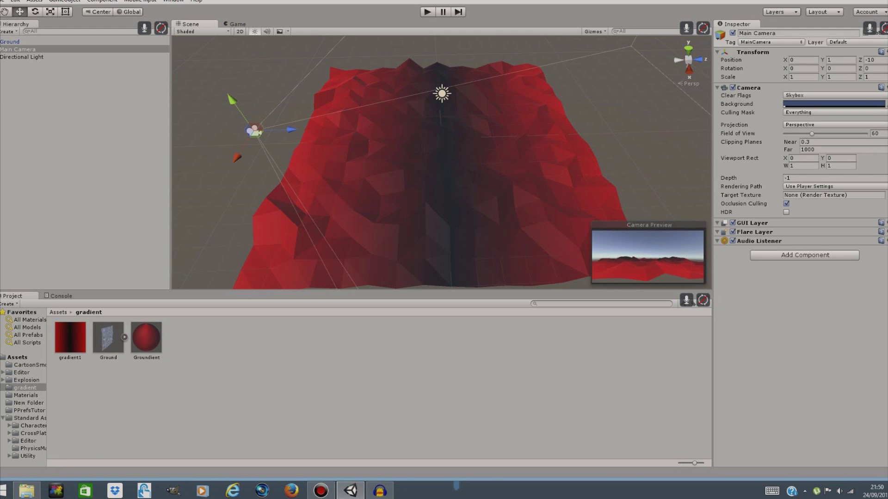
pyautogui.moveTo(231, 99); pyautogui.dragTo(198, 52)
pyautogui.click(35, 11)
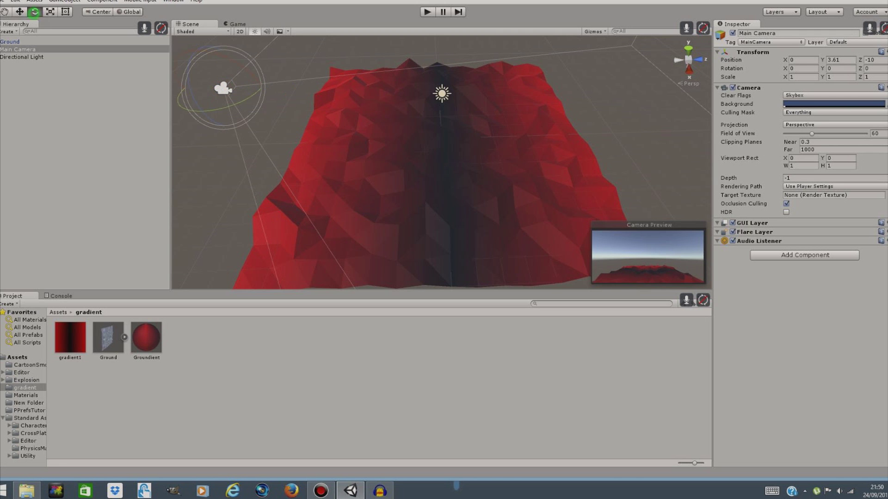
pyautogui.moveTo(219, 56); pyautogui.dragTo(220, 84)
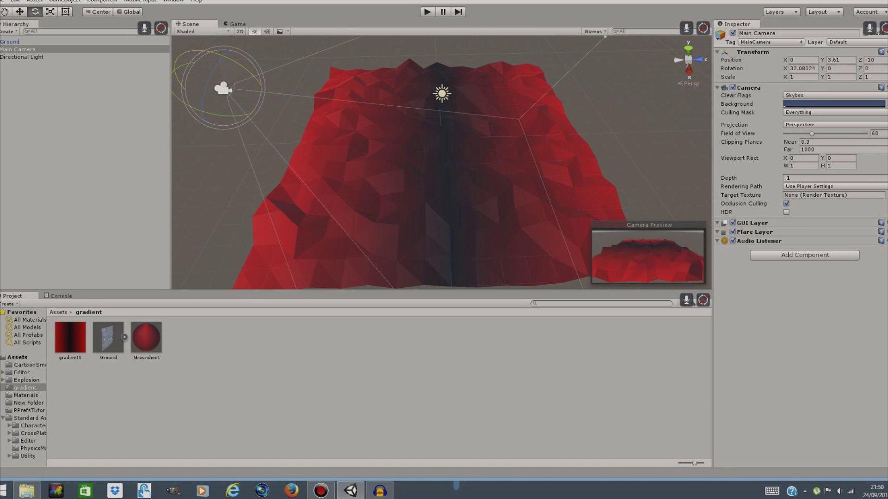
pyautogui.moveTo(221, 115)
pyautogui.mouseDown()
pyautogui.moveTo(211, 115)
pyautogui.moveTo(218, 115)
pyautogui.mouseUp()
# Step: Inspect the Main Camera's placement and view cone relative to the Ground
pyautogui.moveTo(433, 157); pyautogui.dragTo(460, 164, button='right')
pyautogui.press('s')
pyautogui.press('d')
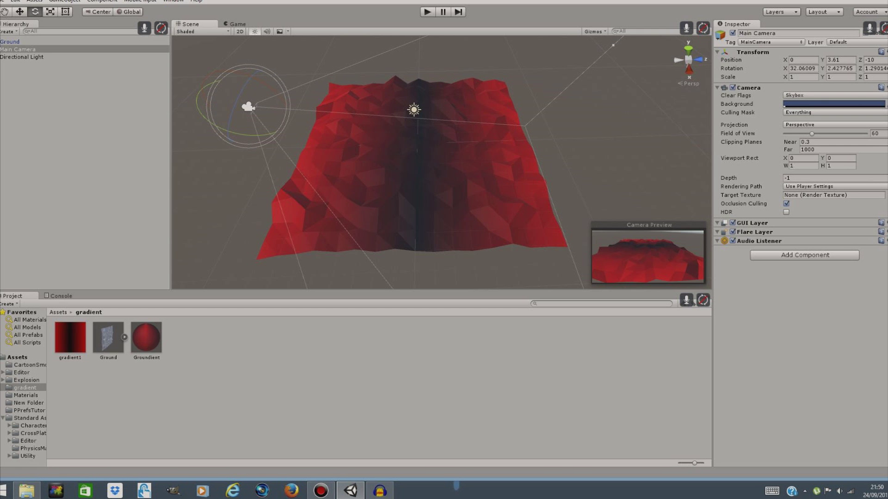
pyautogui.moveTo(505, 156); pyautogui.dragTo(487, 157, button='right')
pyautogui.press('d')
pyautogui.press('w')
pyautogui.press('a')
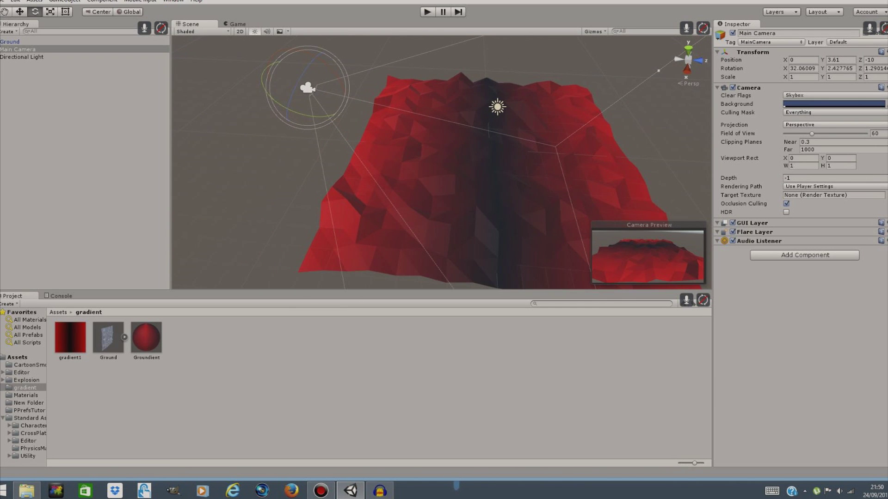